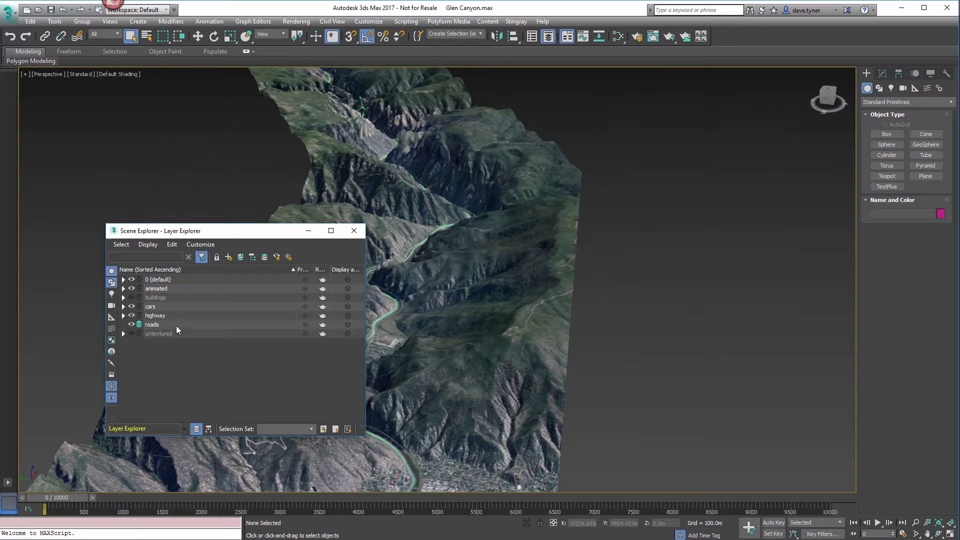
Step: Close the Layer Explorer and bring up the readInfraworksFile.ms script in the MAXScript editor
click(176, 326)
click(354, 230)
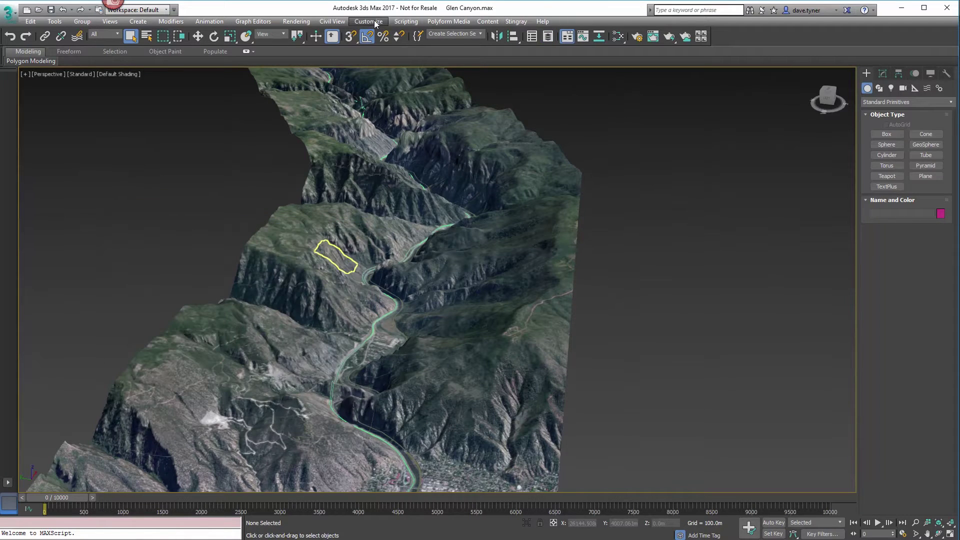
click(405, 22)
click(409, 84)
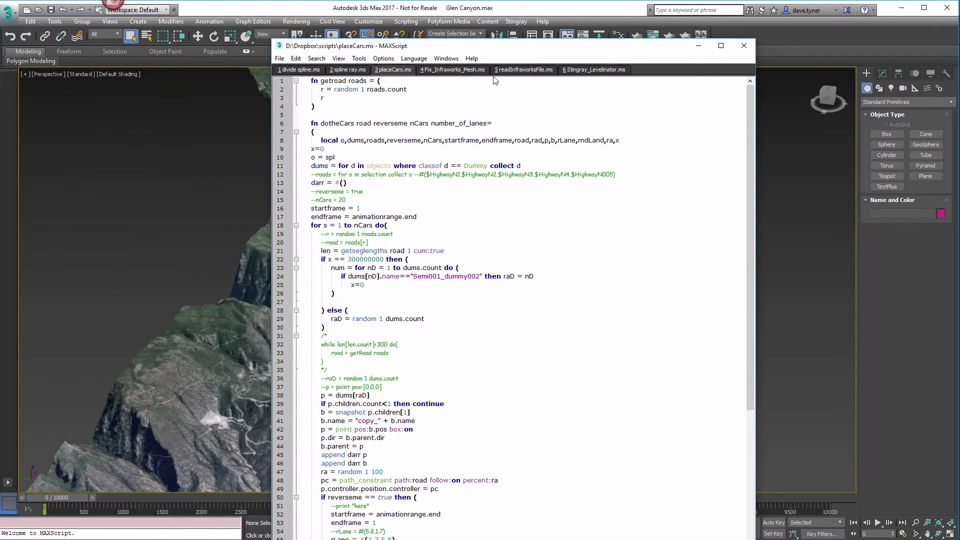
click(520, 70)
Step: Set the file path in the script's road function to C:\temp\roads.txt and save the script
drag(750, 174, 775, 527)
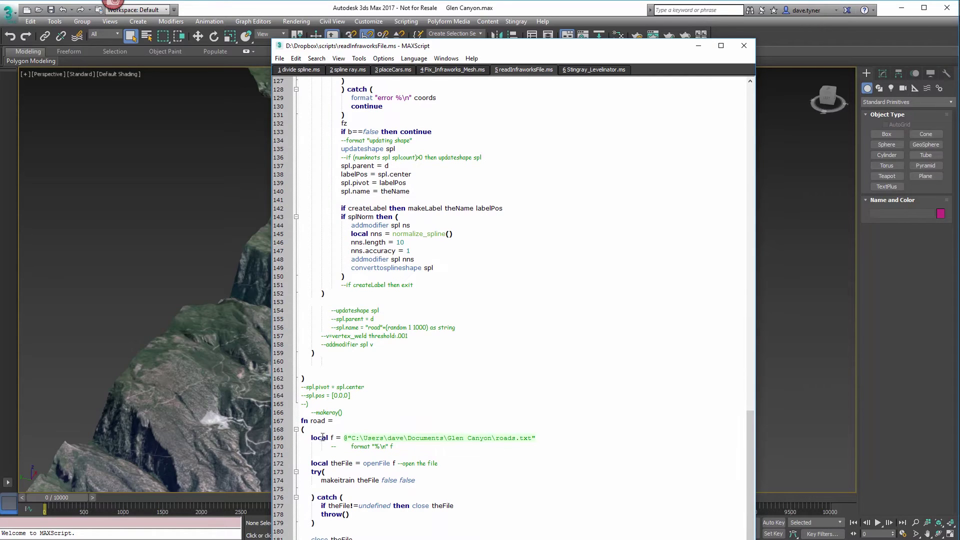
drag(491, 439, 364, 438)
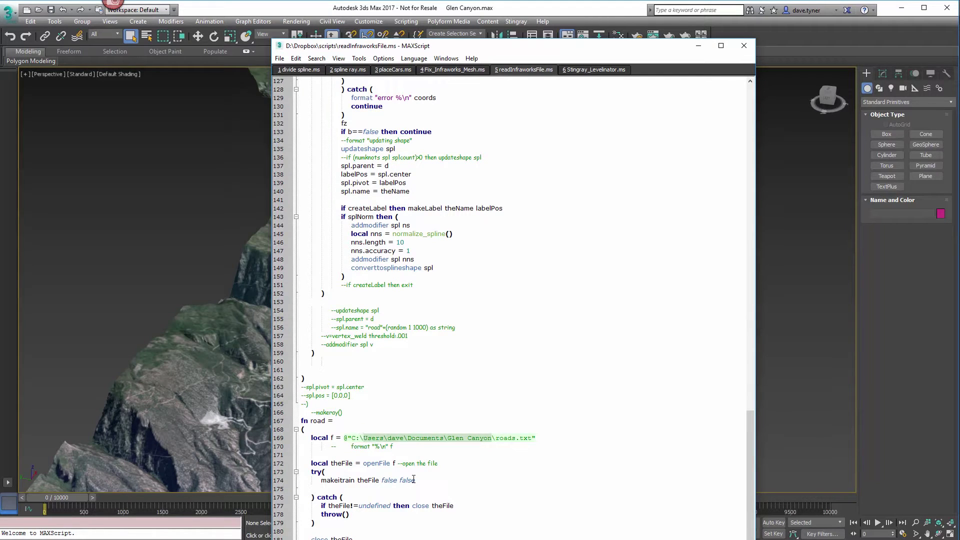
text(temp)
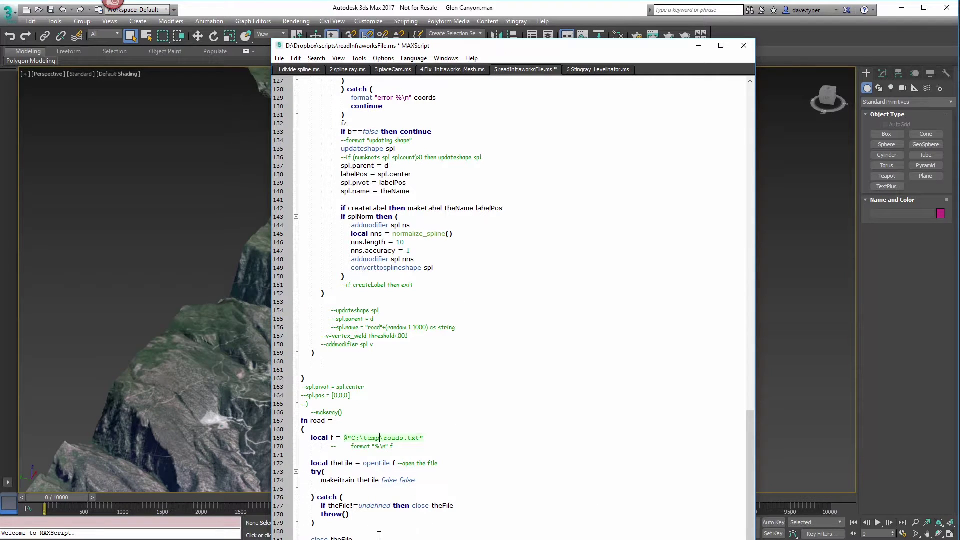
scroll(379, 535, up, 20)
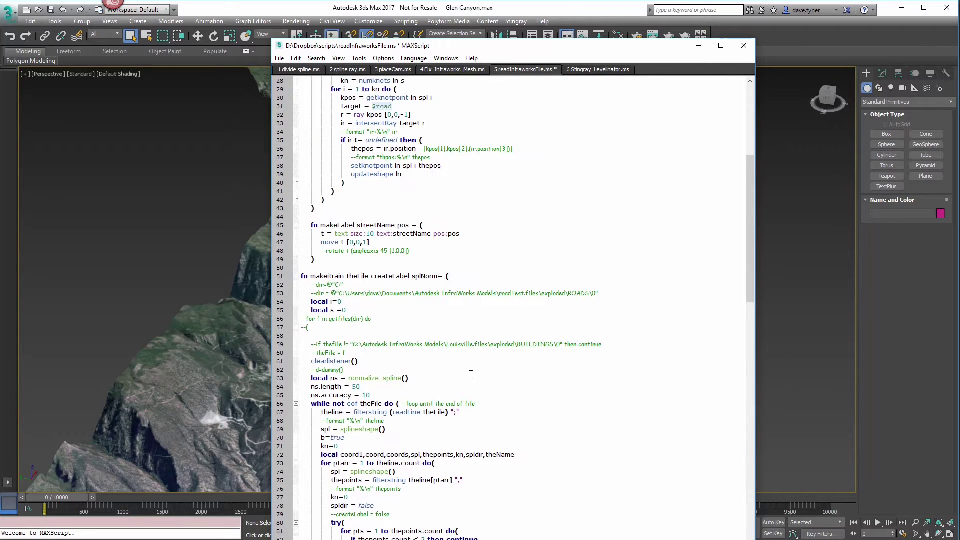
scroll(471, 374, up, 9)
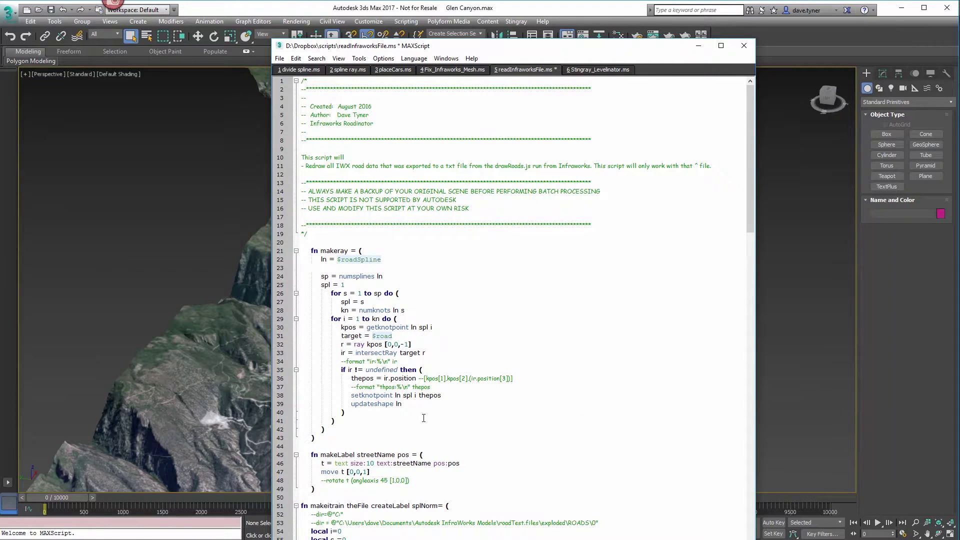
scroll(423, 418, down, 6)
scroll(424, 418, down, 20)
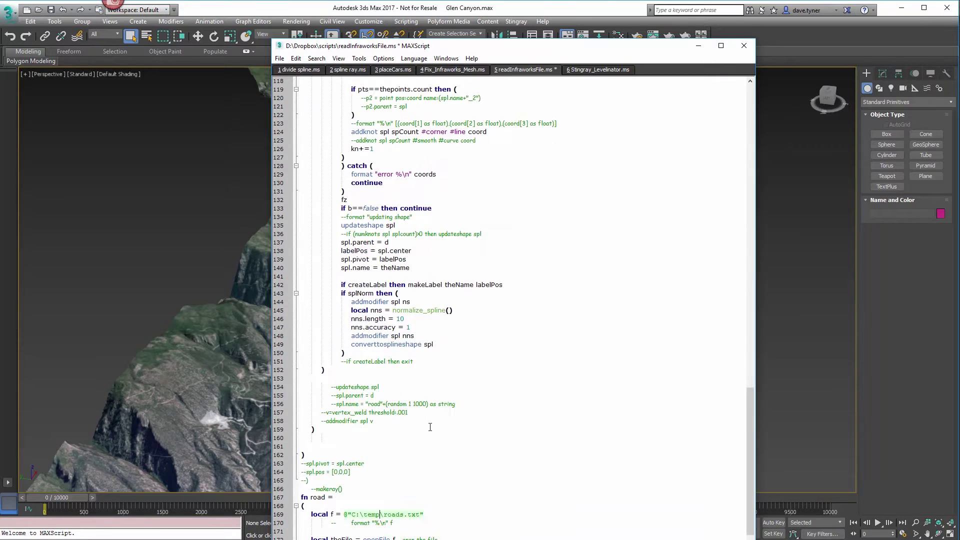
key(ctrl+s)
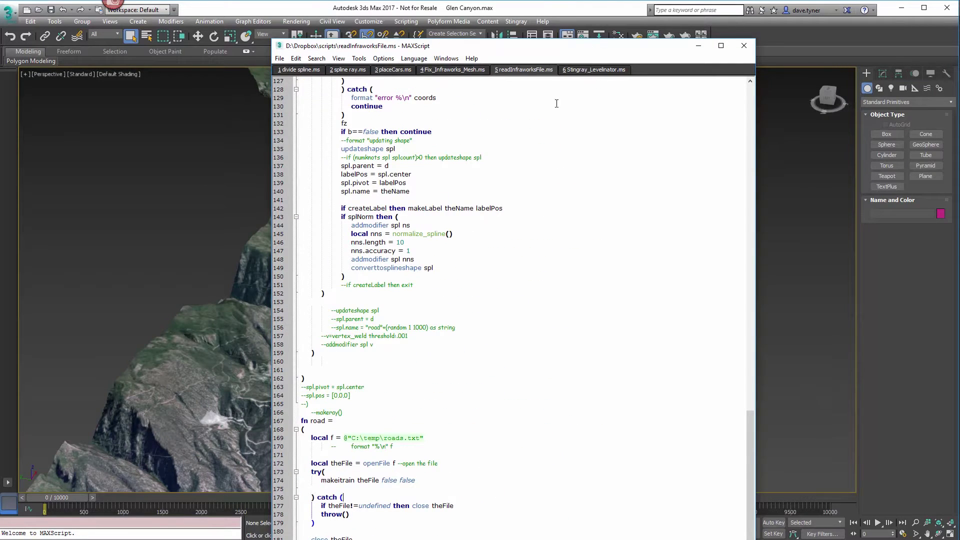
Step: Frame the whole scene in Top view with the script window out of the way, and hide the highway layer
drag(531, 49, 345, 436)
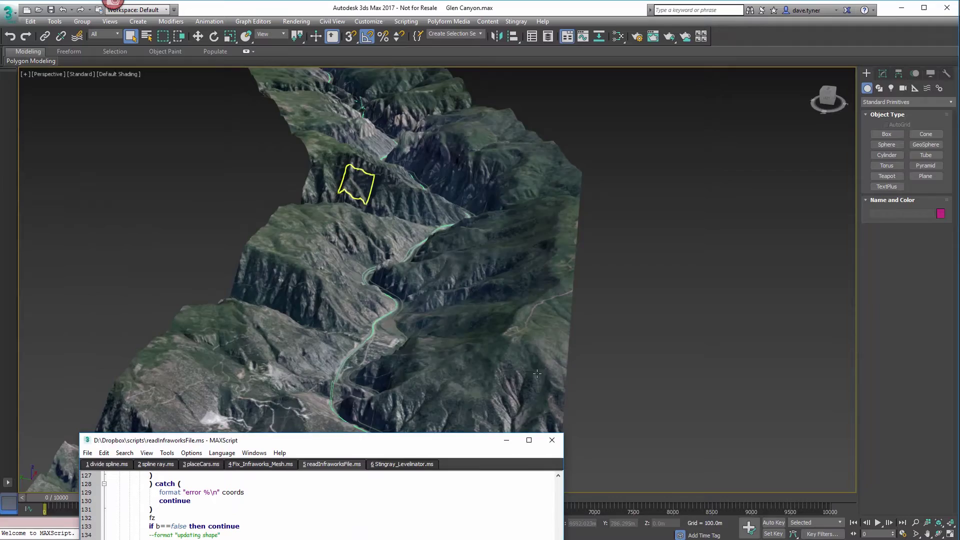
key(t)
key(z)
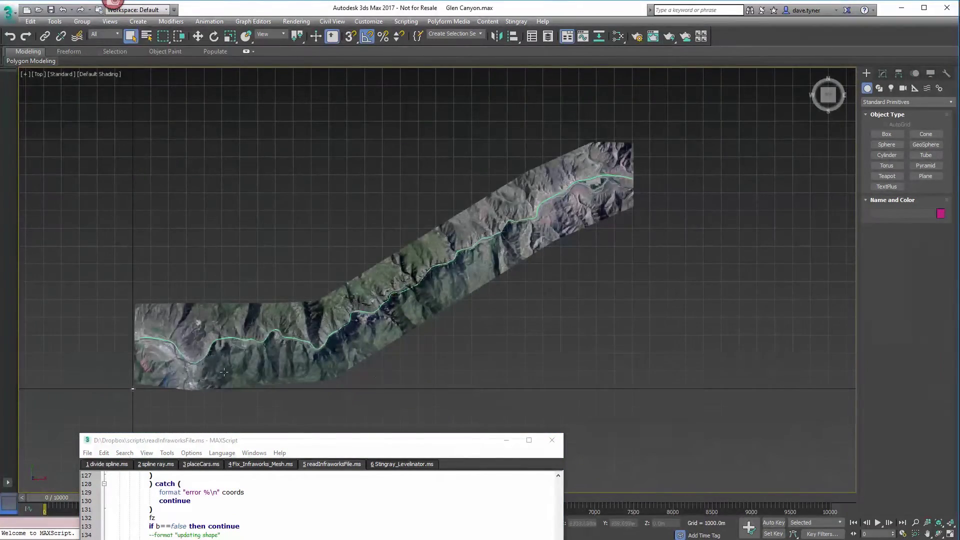
click(548, 36)
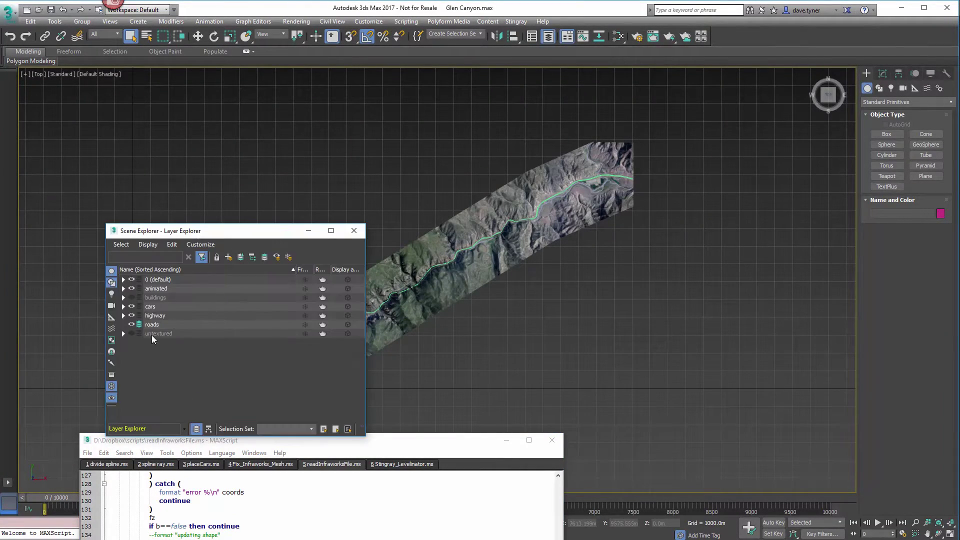
click(133, 315)
click(354, 231)
Step: Evaluate the readInfraworksFile.ms script to draw the roads, and minimize the script editor
drag(397, 442, 649, 198)
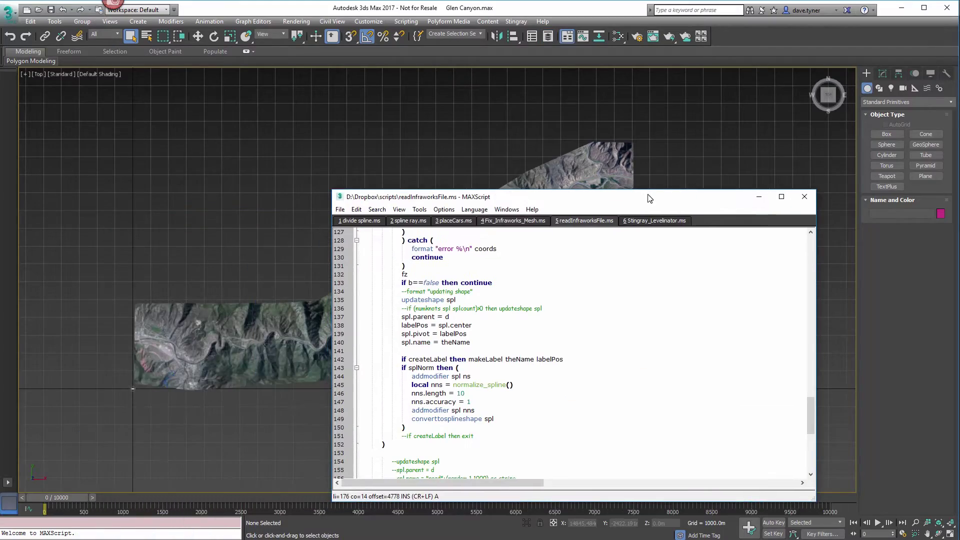
click(428, 211)
click(440, 220)
click(758, 197)
scroll(332, 344, up, 5)
scroll(333, 344, down, 5)
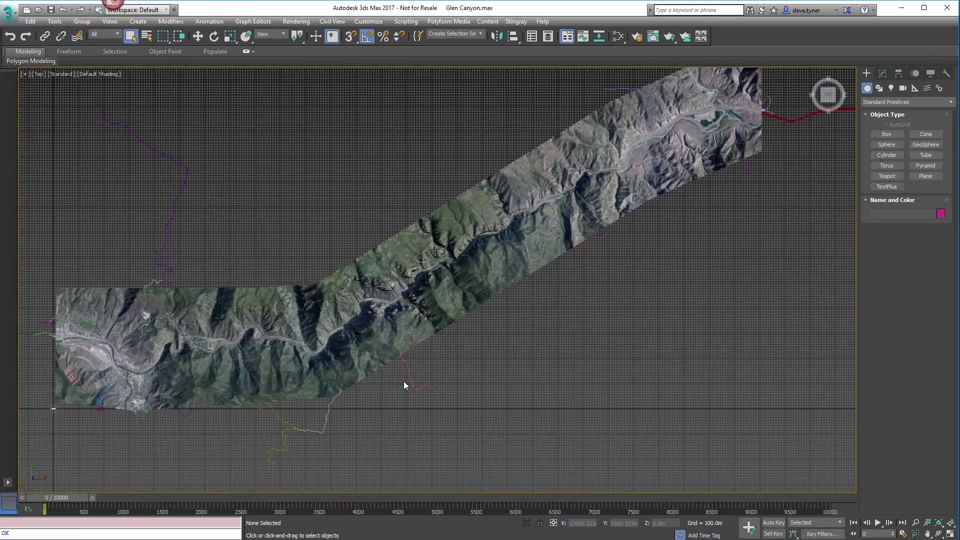
Step: Select all the imported road shapes in Front view and move them up above the terrain
alt+middle_drag(404, 381, 376, 274)
key(f)
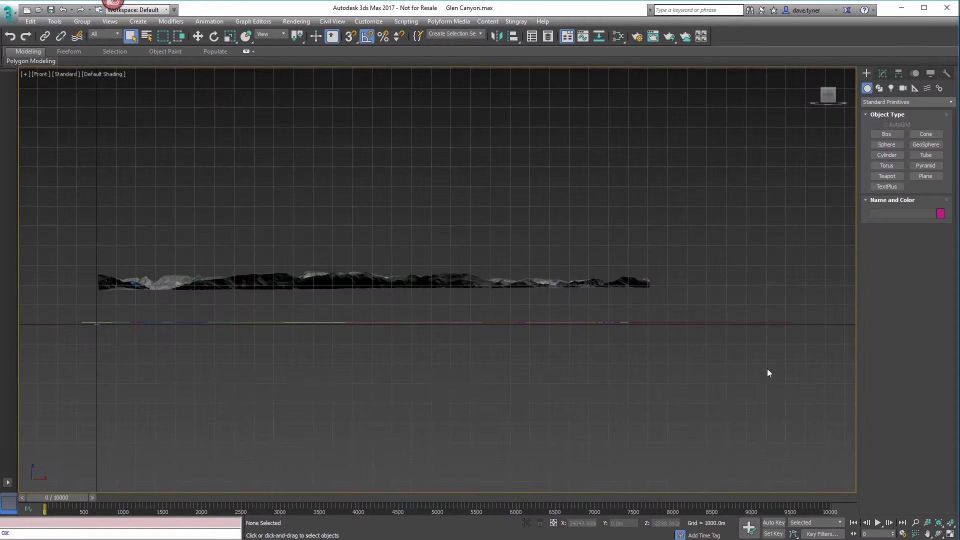
scroll(548, 381, down, 2)
drag(776, 380, 174, 331)
key(w)
drag(347, 310, 346, 236)
Step: Examine how the road splines line up with the terrain imagery, selecting one highway spline and viewing it from above and at an angle
key(t)
scroll(371, 395, up, 5)
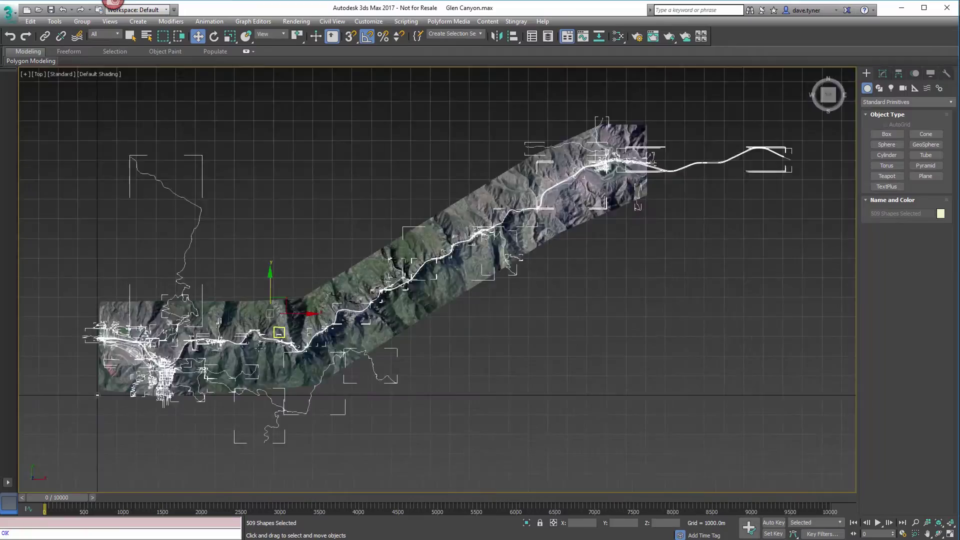
scroll(235, 439, down, 2)
click(235, 439)
scroll(350, 350, up, 8)
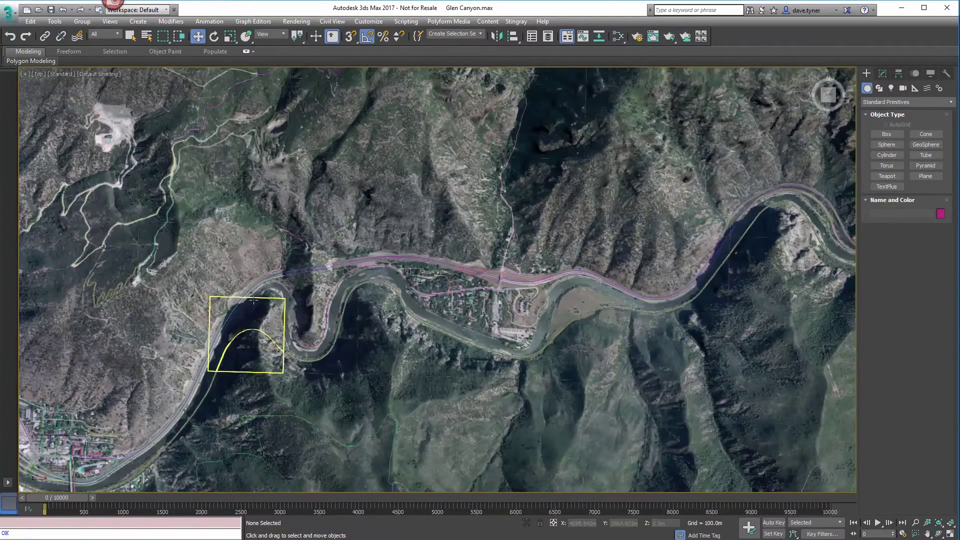
middle_drag(712, 410, 243, 383)
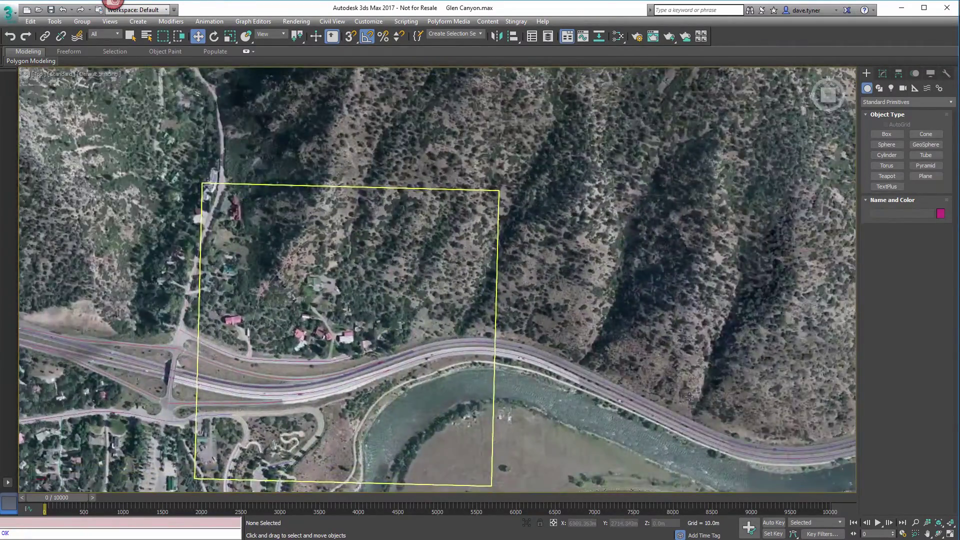
middle_drag(740, 430, 281, 364)
scroll(465, 365, up, 6)
click(447, 350)
alt+middle_drag(448, 349, 580, 277)
scroll(452, 392, down, 10)
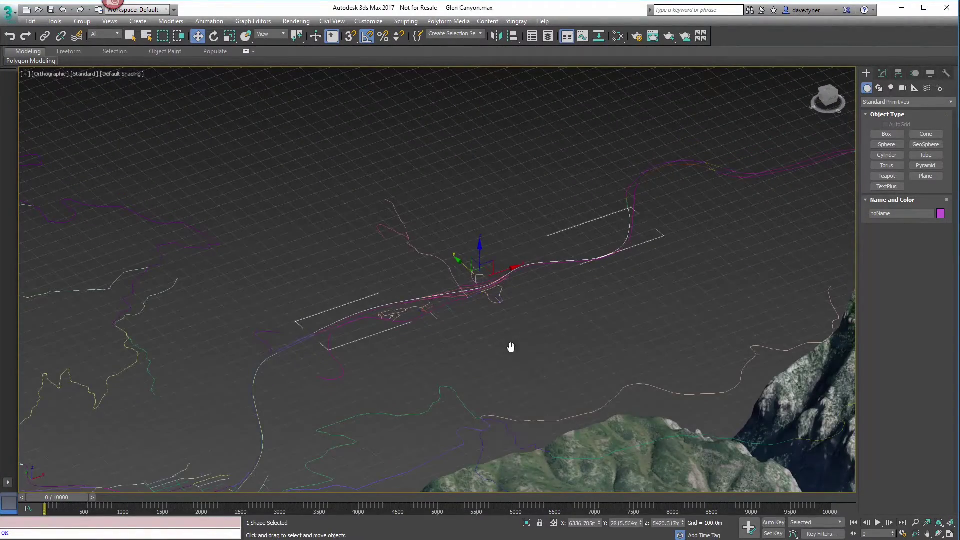
scroll(511, 347, down, 10)
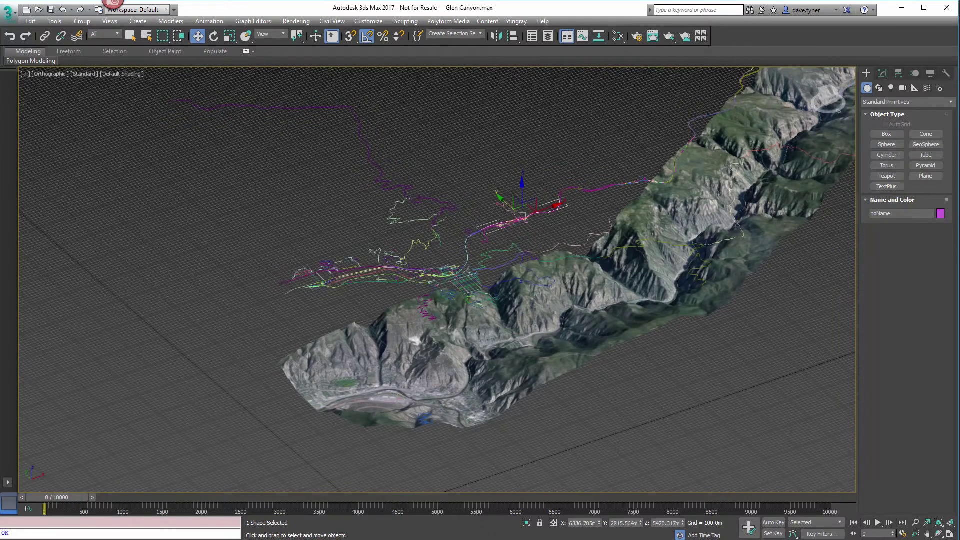
Step: Switch to InfraWorks 360, close the scripting panel and activate the notex proposal
key(alt+Tab)
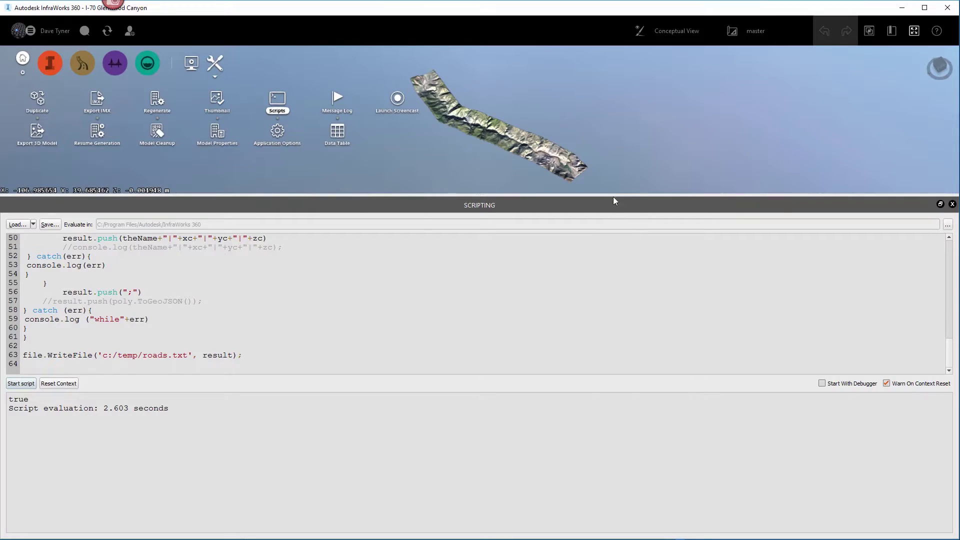
click(950, 204)
click(798, 39)
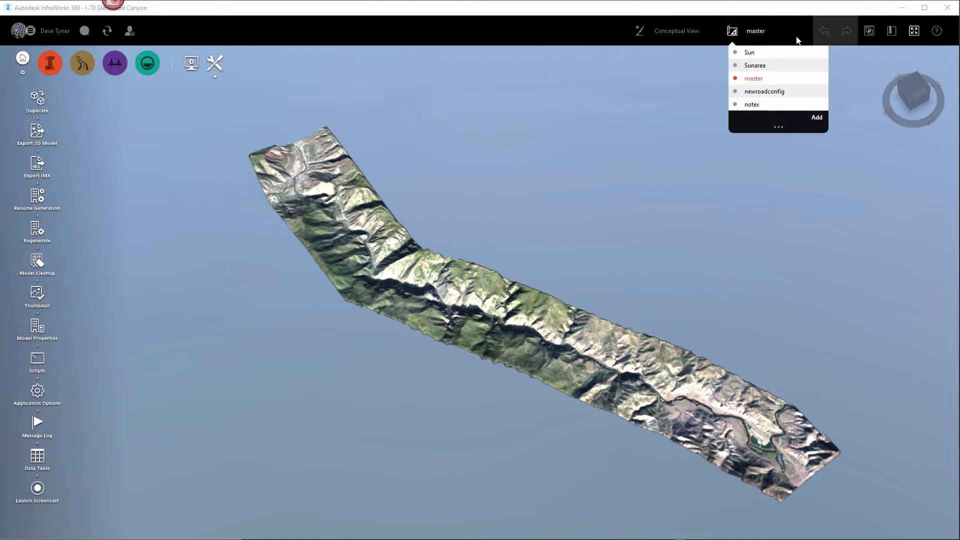
click(755, 105)
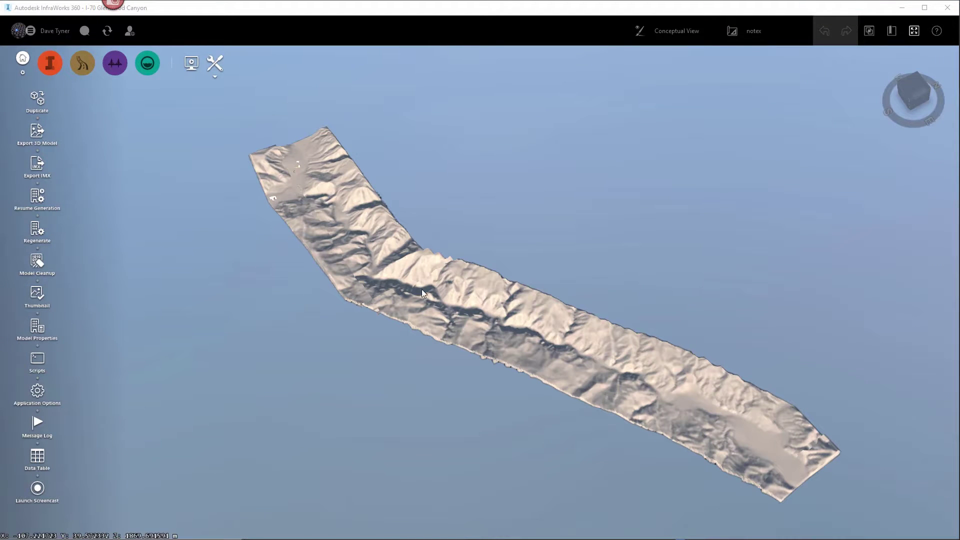
Step: Review which surface layers are shown and hidden in the notex proposal, and return to the settings and utilities tools
click(50, 63)
click(37, 131)
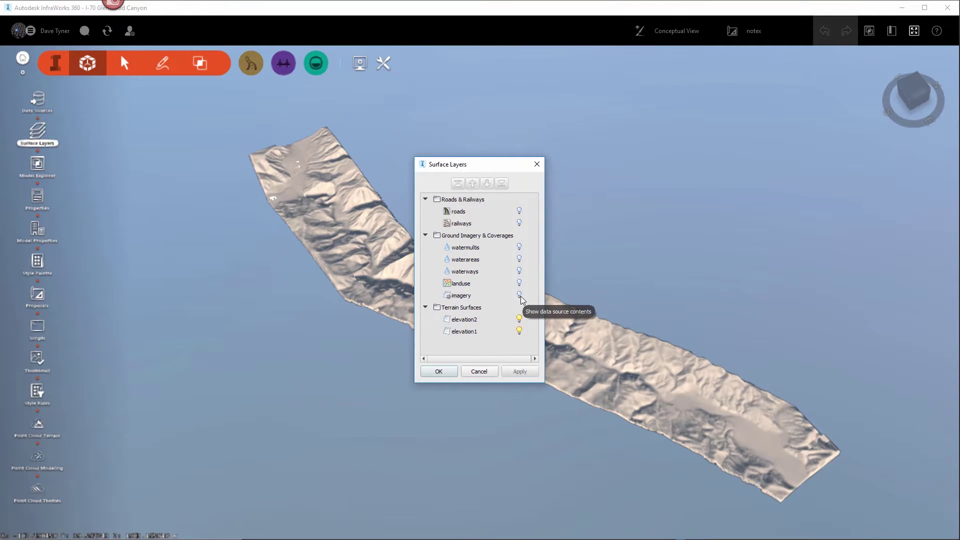
click(438, 371)
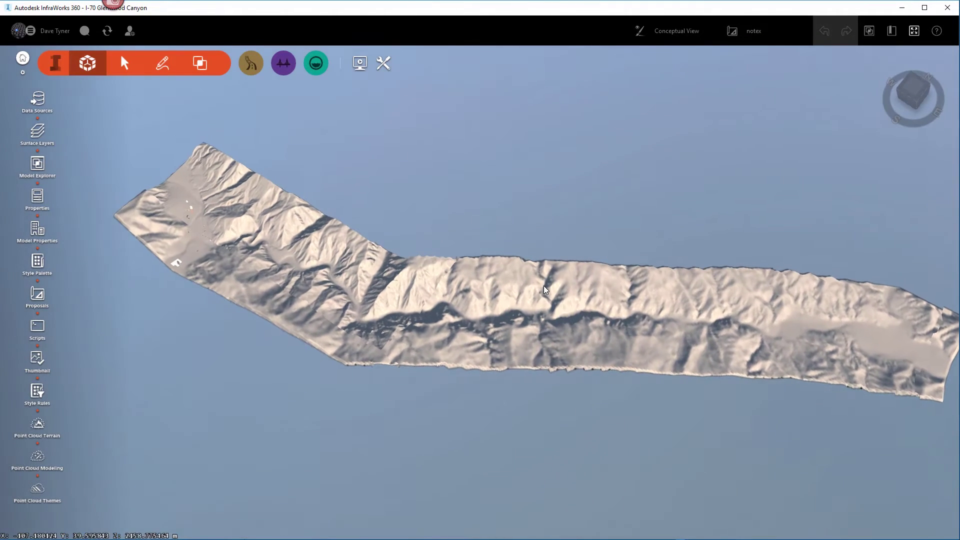
click(383, 63)
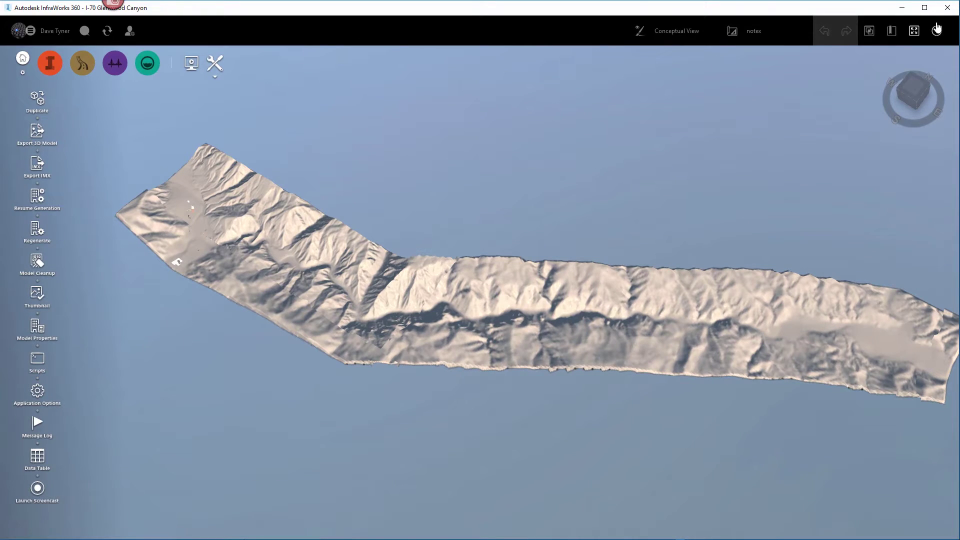
Step: Switch back to 3ds Max, collapse the roads layer in the Layer Explorer and hide the 0 (default) layer
key(alt+Tab)
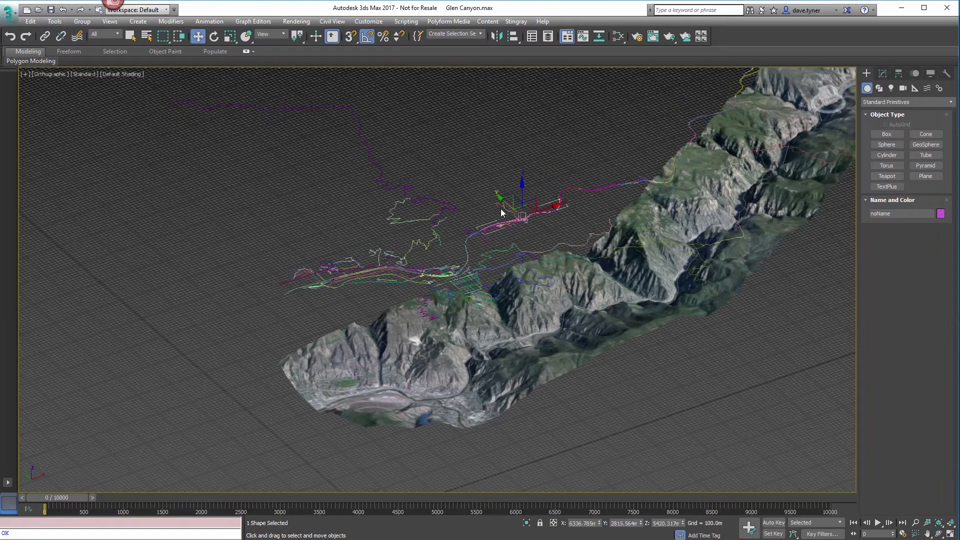
click(533, 37)
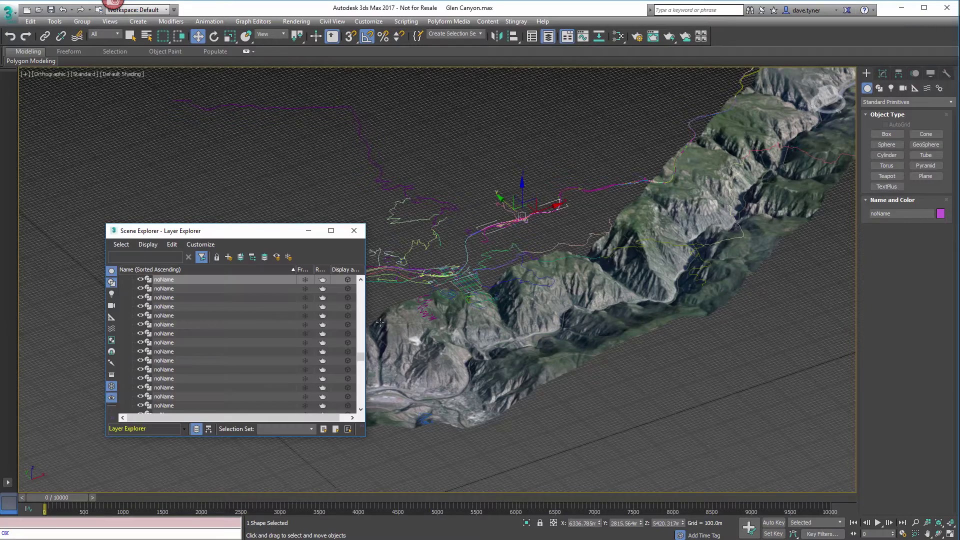
drag(361, 359, 373, 286)
click(123, 325)
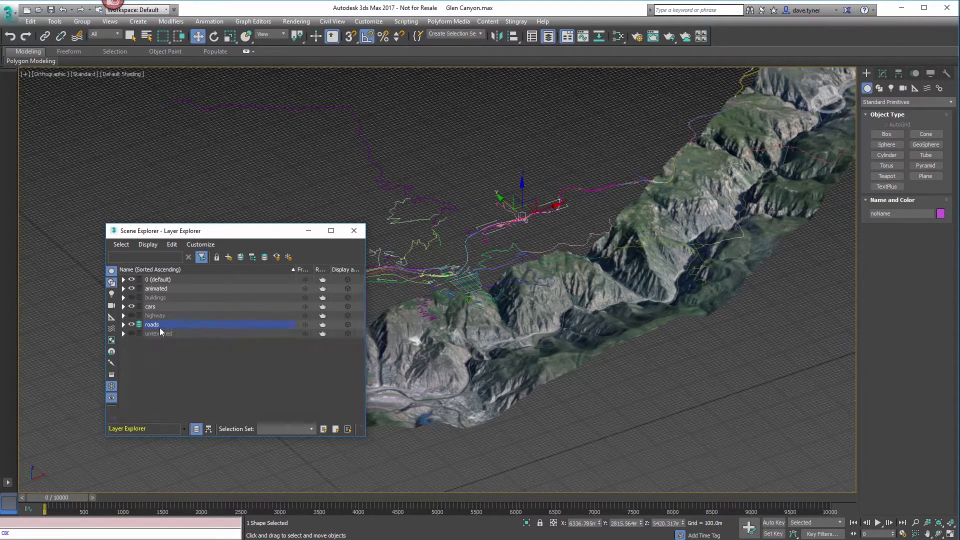
click(132, 280)
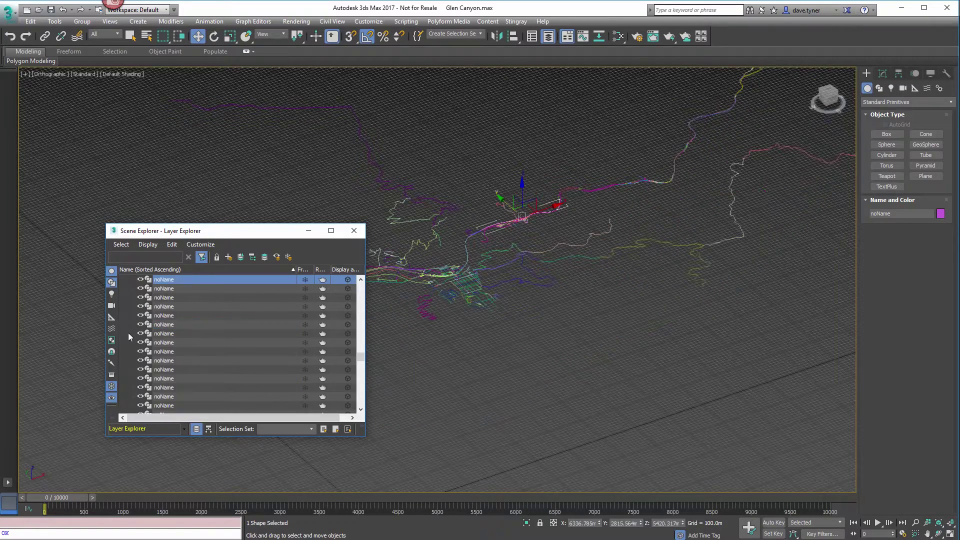
Step: Show the untextured layer together with the roads layer, and close the Layer Explorer
drag(361, 356, 366, 279)
click(124, 324)
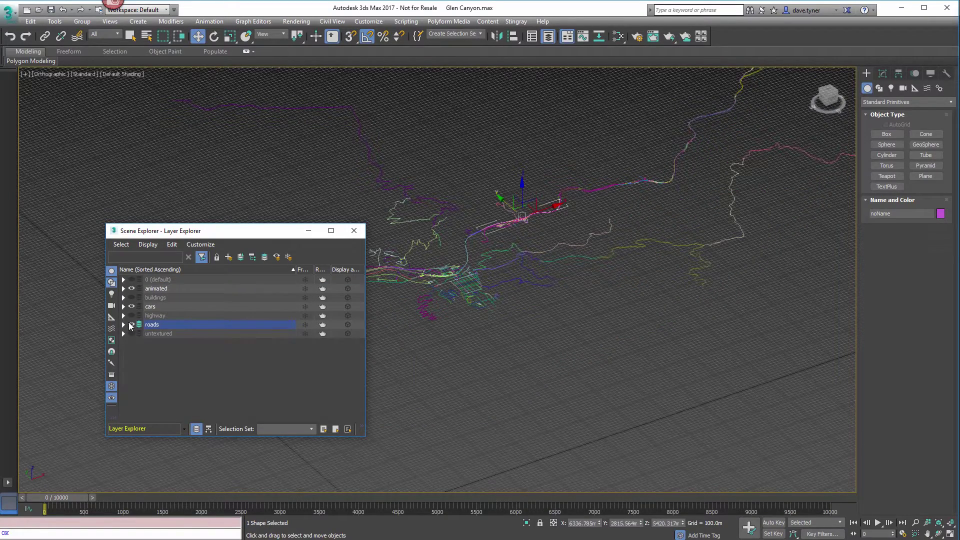
click(132, 324)
click(132, 333)
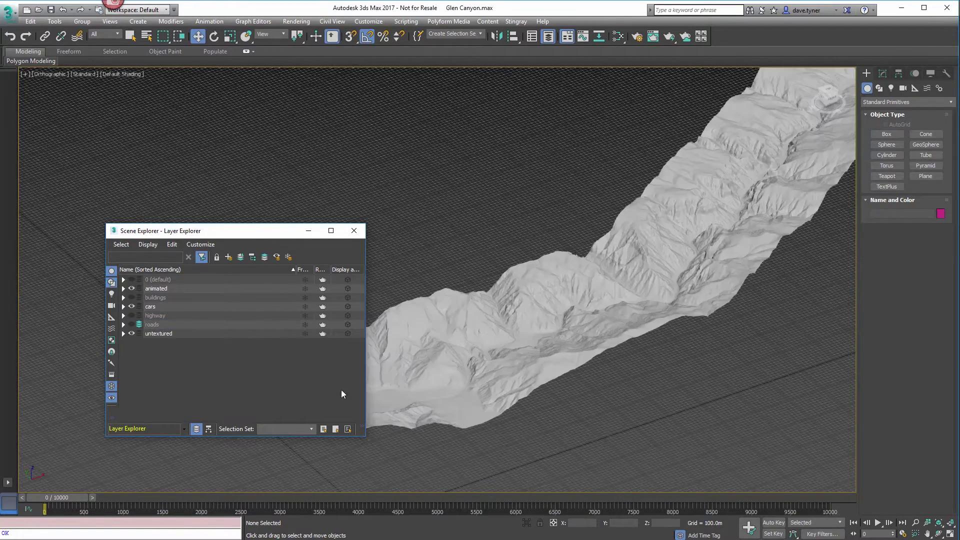
click(131, 324)
drag(275, 231, 170, 172)
click(250, 175)
Step: Examine the road splines against the untextured terrain in Perspective and Top views
scroll(575, 181, up, 5)
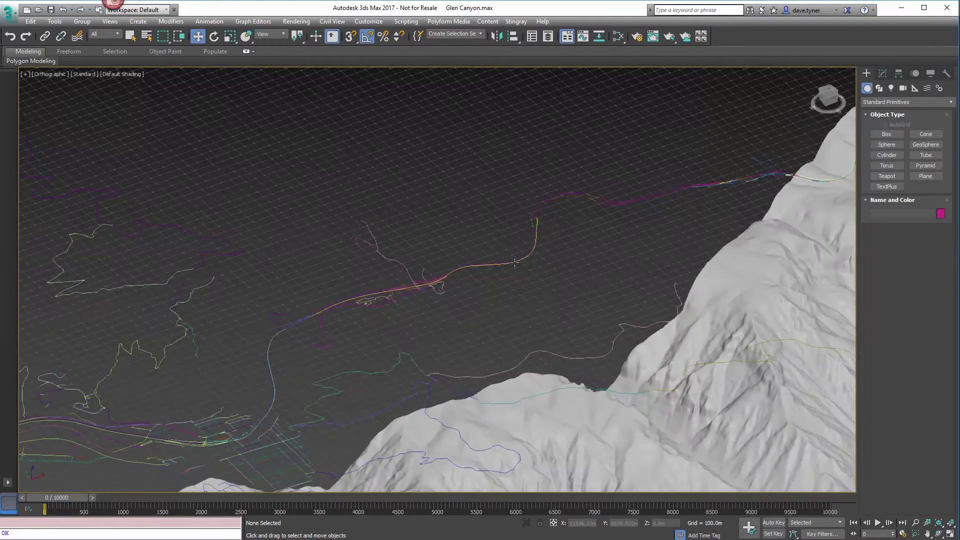
key(p)
middle_drag(557, 290, 463, 287)
scroll(460, 277, down, 2)
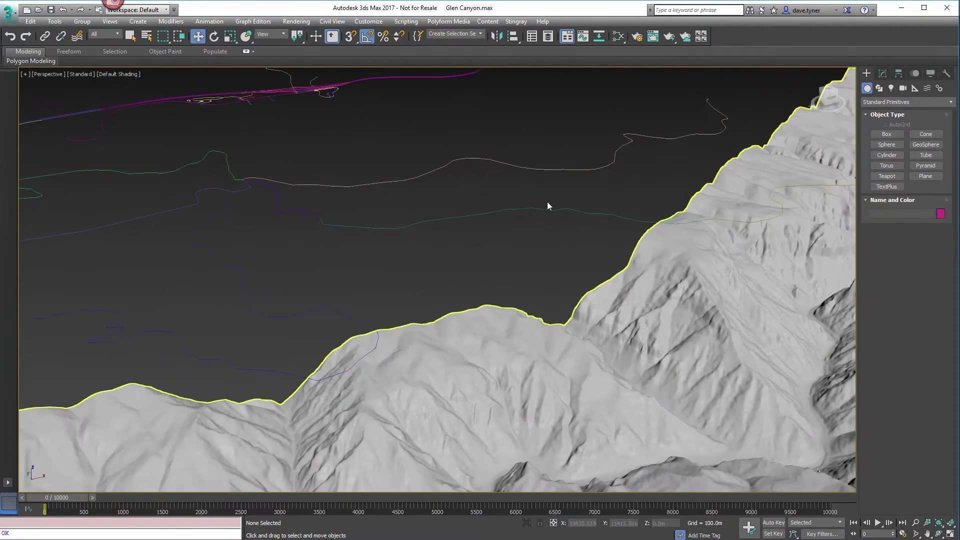
key(t)
key(z)
scroll(610, 166, up, 7)
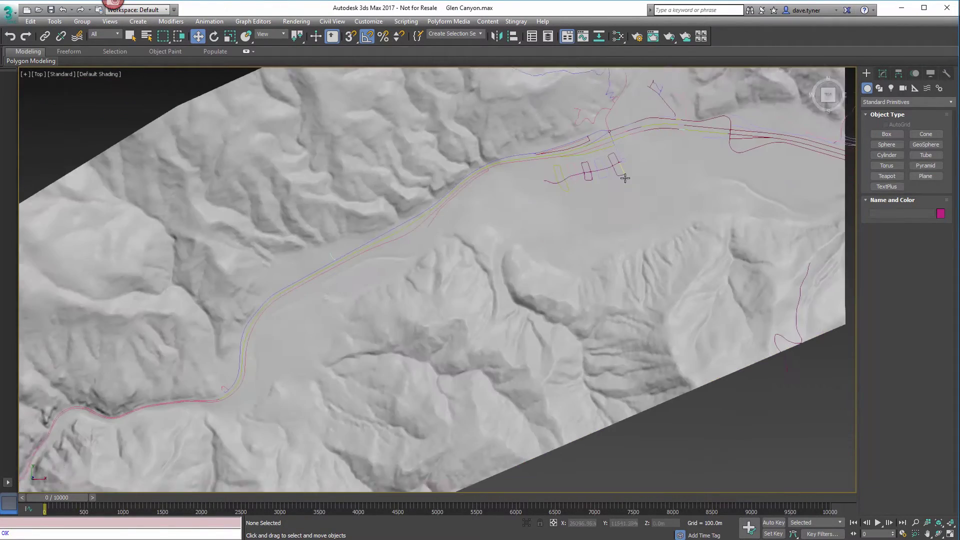
Step: Select the connected spline segments of the highway lane running past the roundabout in the Top view
middle_drag(623, 176, 332, 262)
scroll(289, 234, up, 6)
middle_drag(406, 254, 377, 308)
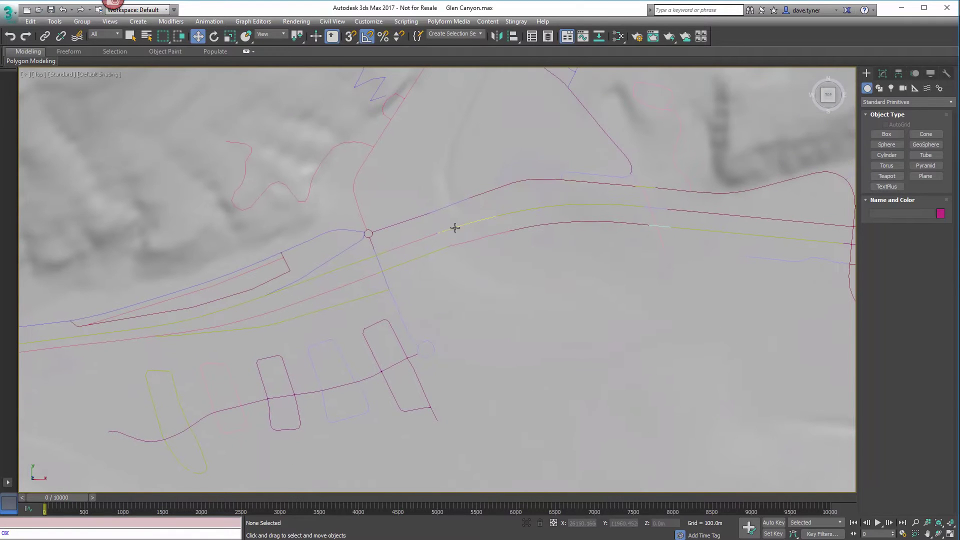
click(410, 244)
click(538, 209)
ctrl+click(472, 223)
ctrl+click(414, 242)
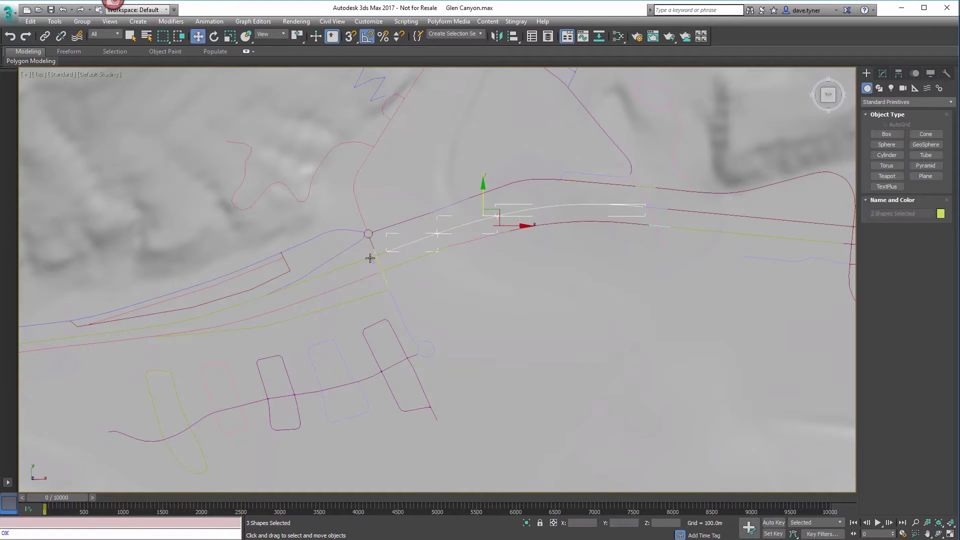
ctrl+click(370, 258)
ctrl+click(381, 254)
scroll(544, 292, down, 5)
middle_drag(445, 328, 527, 139)
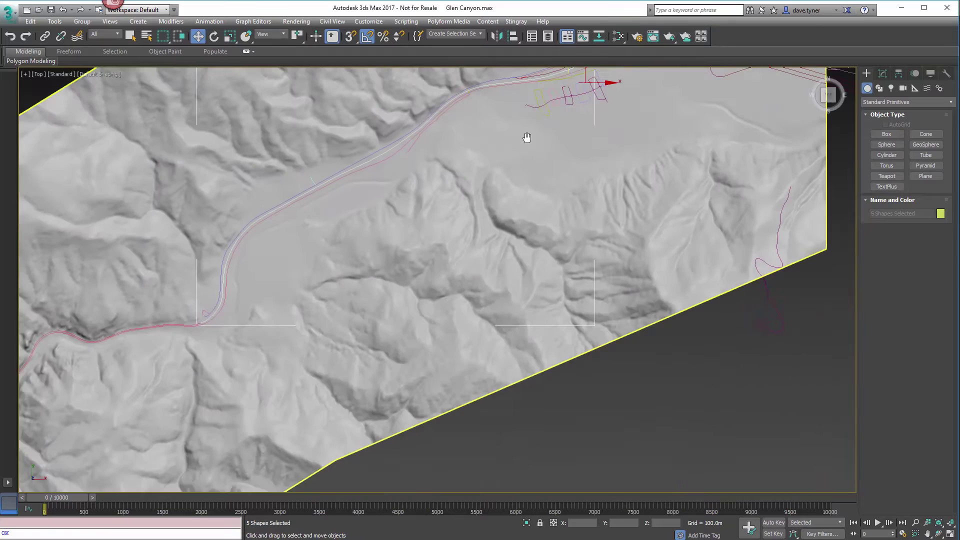
Step: Select the long highway spline through the canyon and add a Normalize Spl. modifier to it
scroll(418, 259, up, 5)
click(445, 193)
click(444, 193)
scroll(529, 251, down, 4)
alt+middle_drag(529, 251, 484, 240)
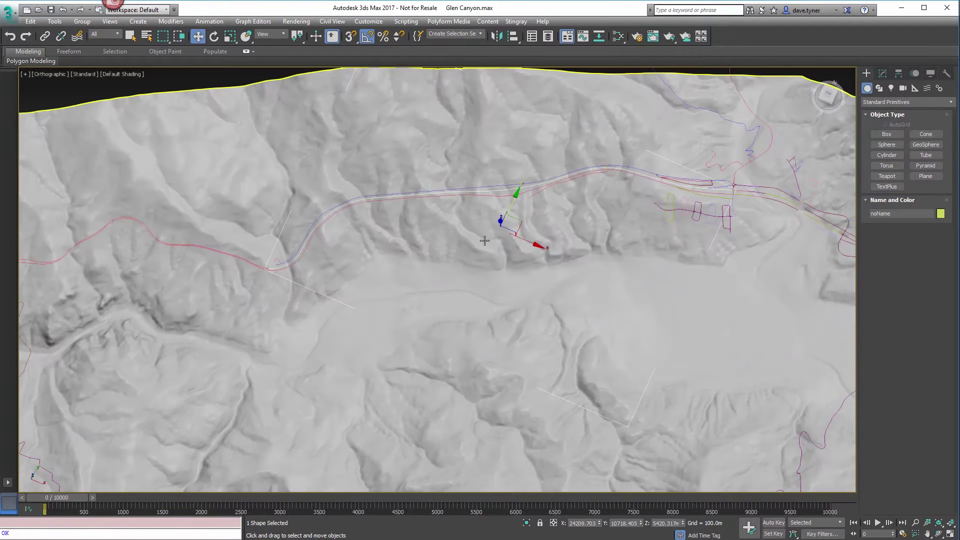
alt+middle_drag(586, 287, 515, 280)
scroll(492, 208, up, 4)
click(882, 73)
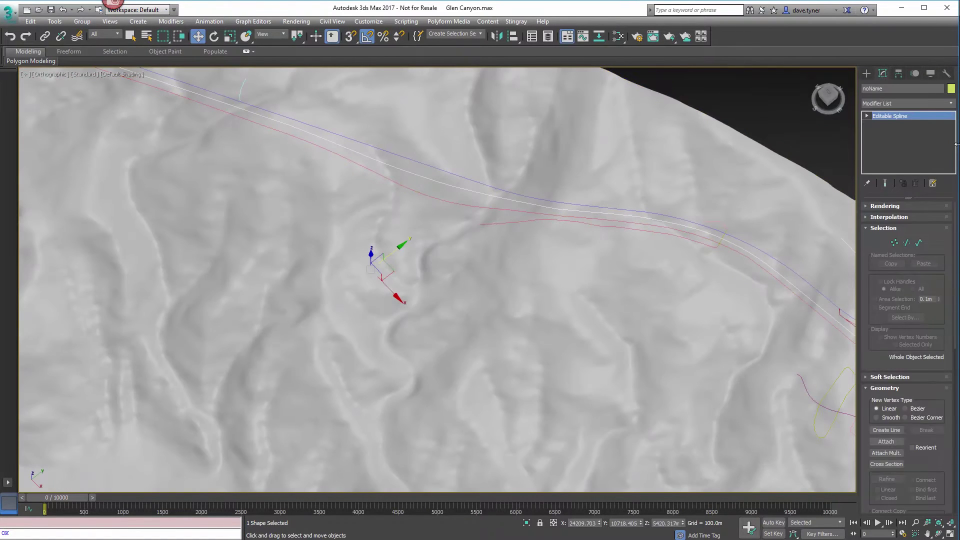
click(950, 104)
scroll(905, 320, down, 10)
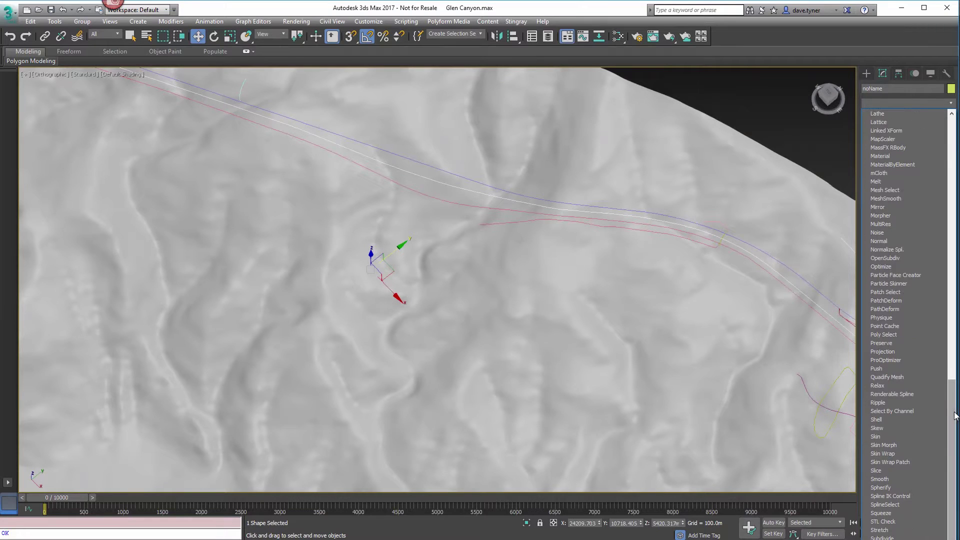
scroll(904, 300, up, 3)
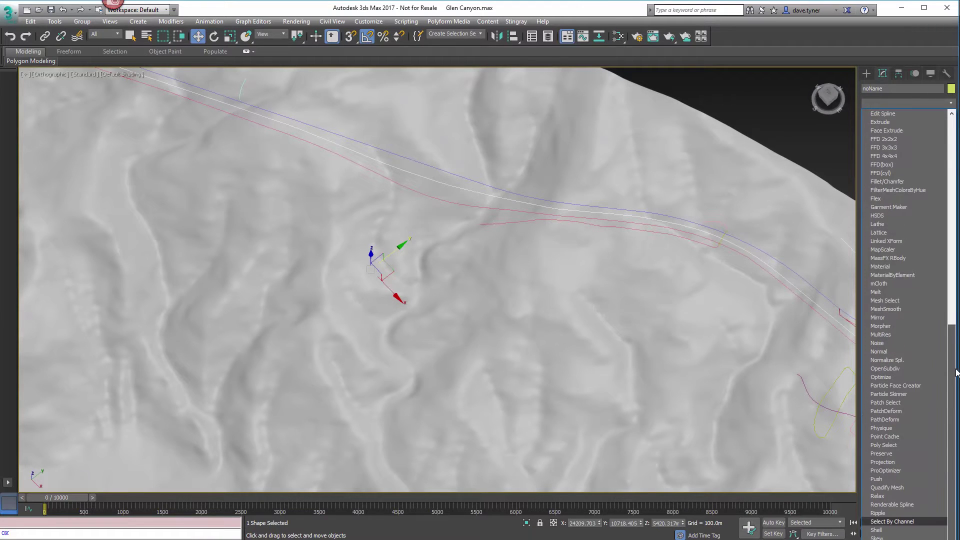
click(922, 261)
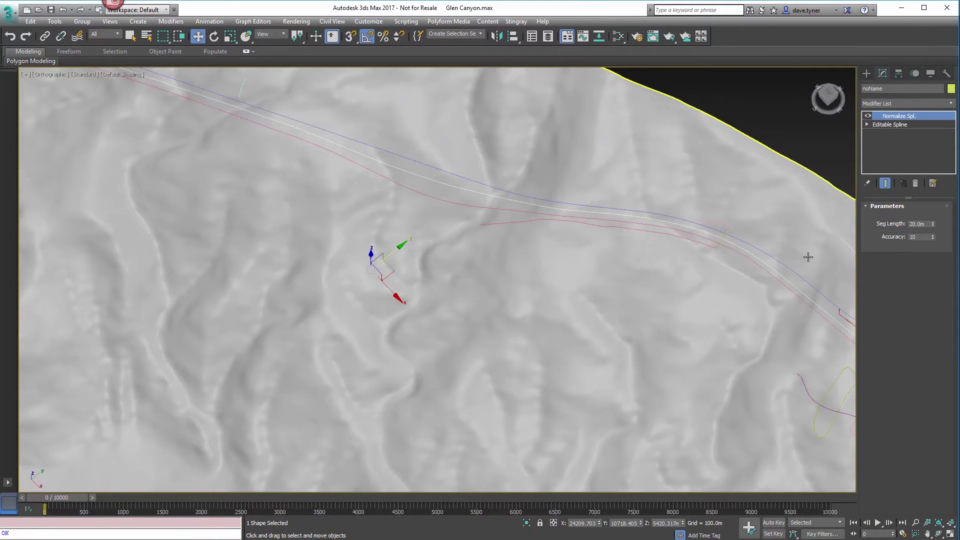
Step: Add an Edit Spline modifier above Normalize Spl. and show the highway spline's vertices from the Top view
middle_drag(574, 239, 547, 294)
key(t)
scroll(445, 219, up, 6)
middle_drag(445, 218, 420, 305)
scroll(421, 305, down, 4)
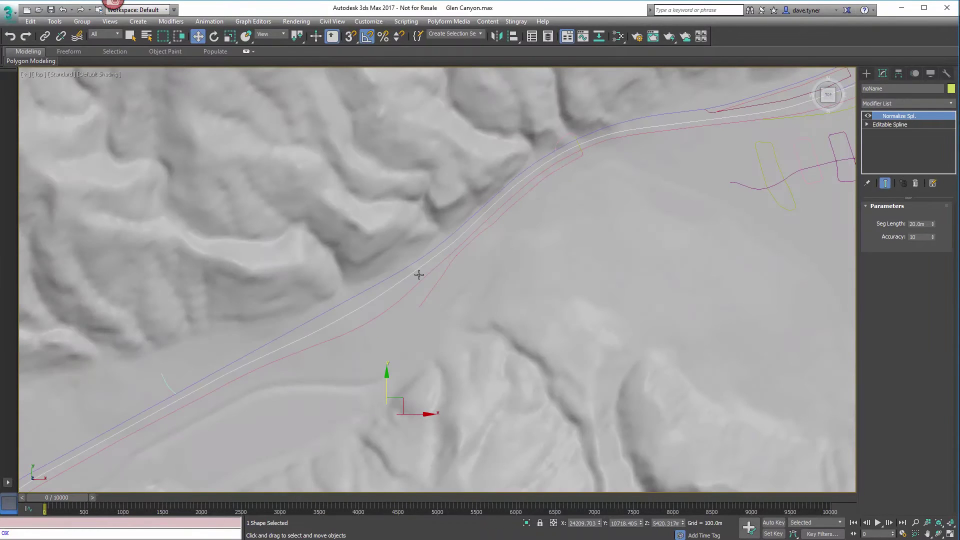
click(919, 103)
click(934, 436)
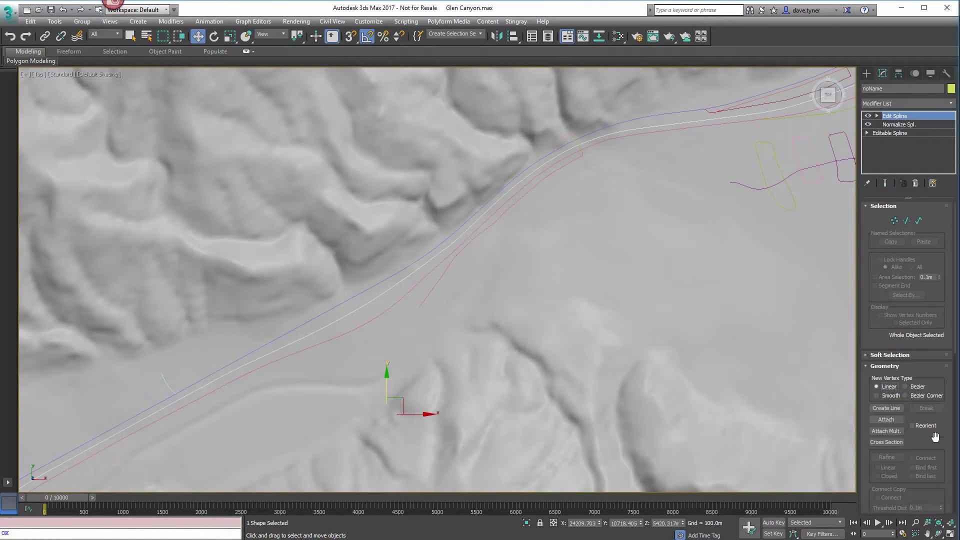
click(894, 222)
scroll(471, 285, up, 5)
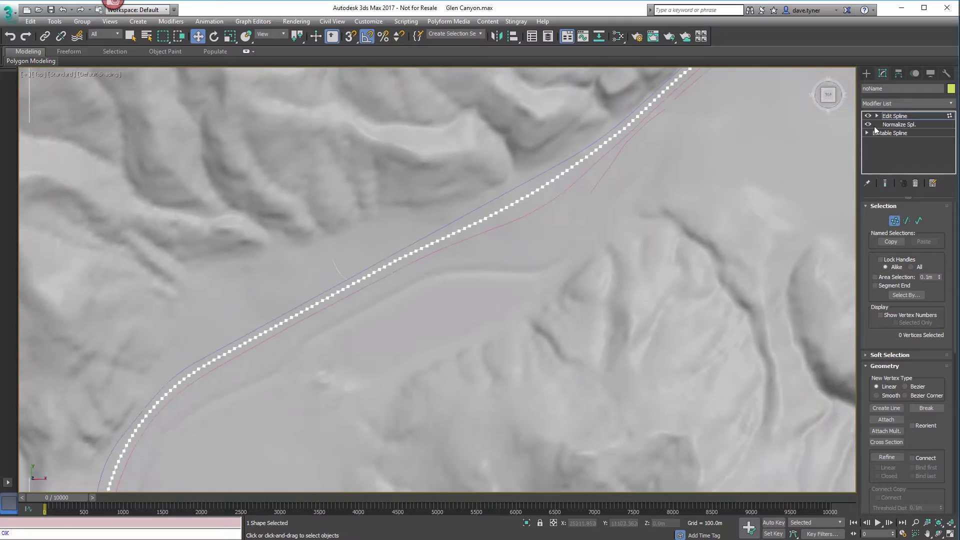
Step: Compare the highway spline's vertex spacing with Normalize Spl. turned off and on, and review its parameters
click(868, 124)
scroll(532, 265, down, 5)
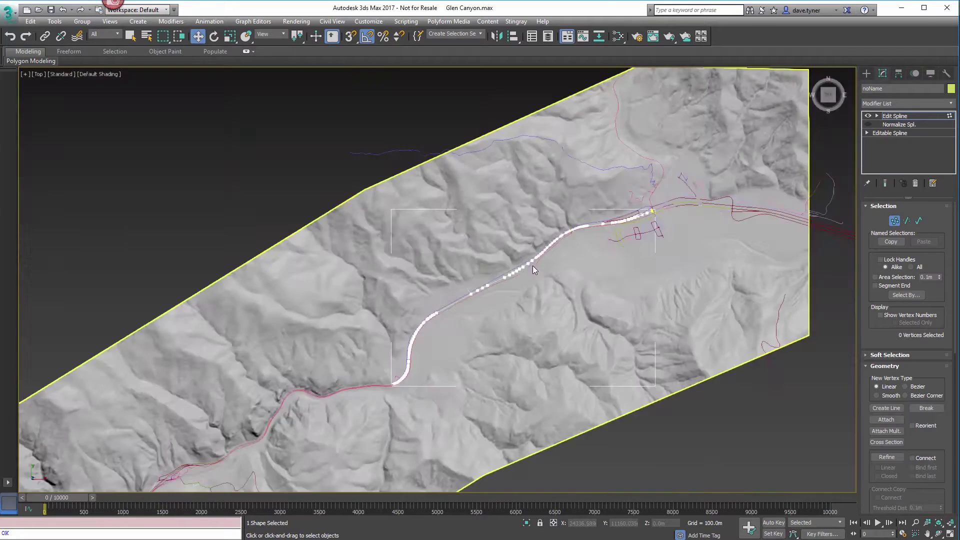
scroll(446, 226, up, 5)
click(869, 124)
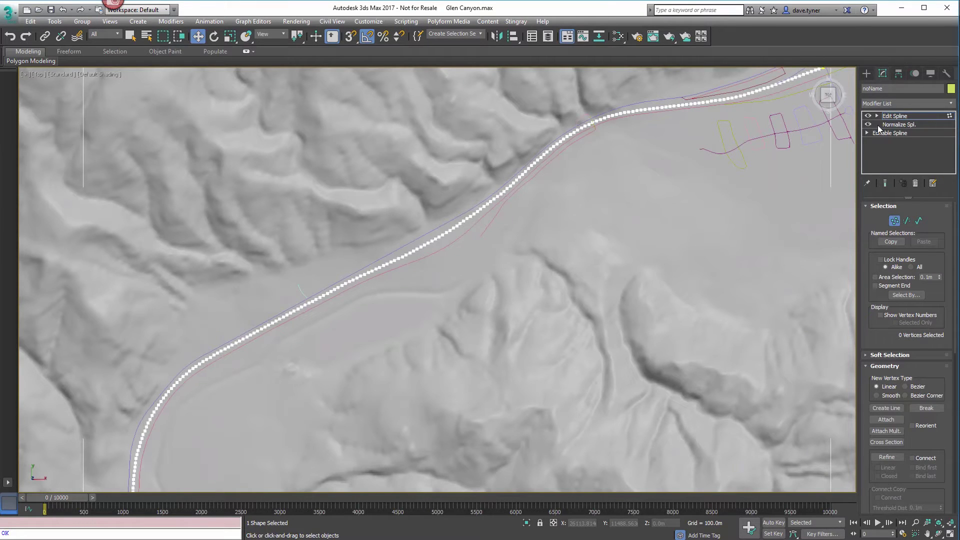
click(898, 124)
click(897, 116)
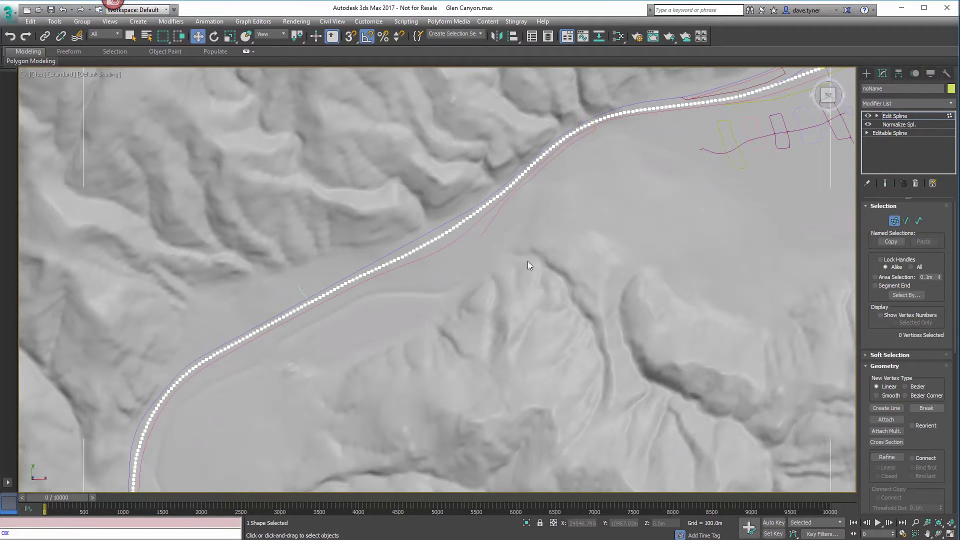
click(900, 124)
middle_drag(399, 256, 459, 218)
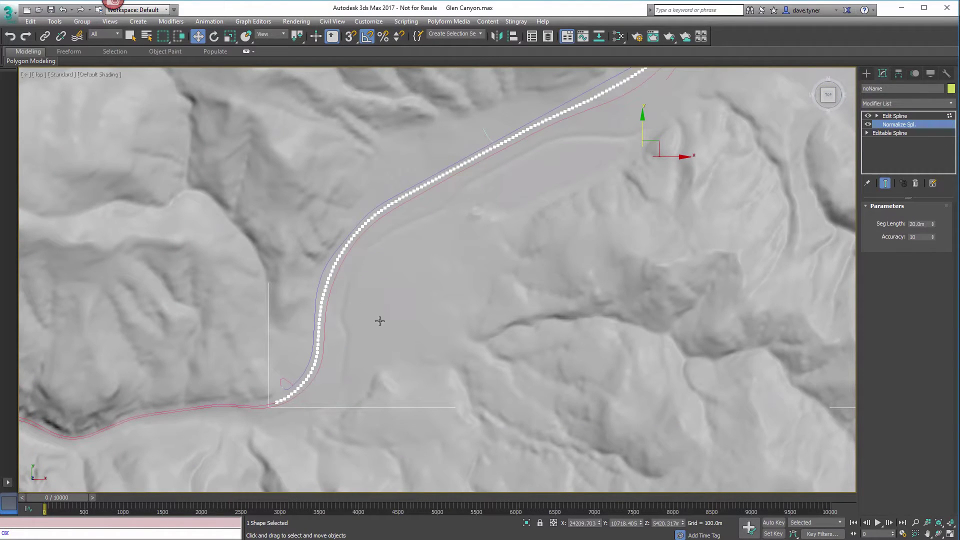
click(898, 116)
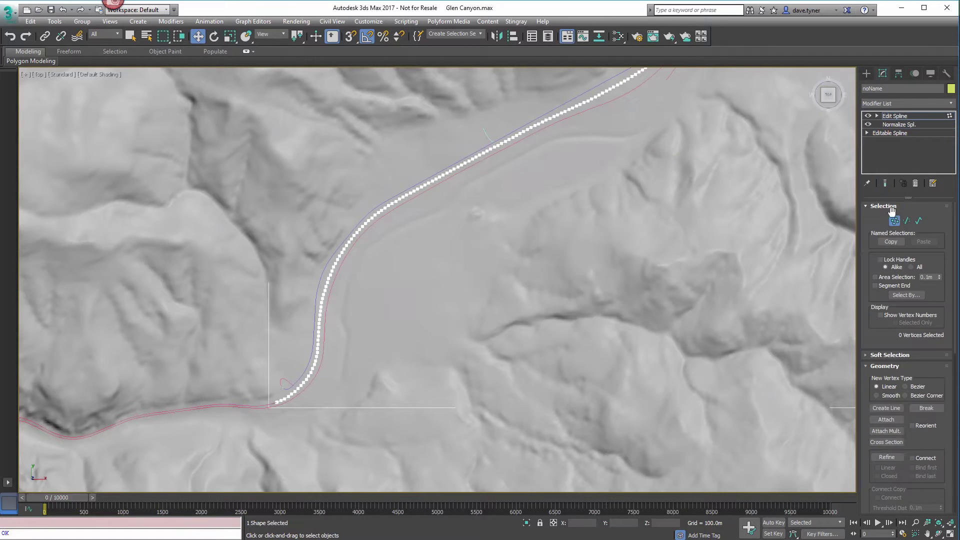
Step: Convert the normalized highway spline with its modifiers to an Editable Spline
alt+middle_drag(409, 262, 431, 248)
right_click(431, 249)
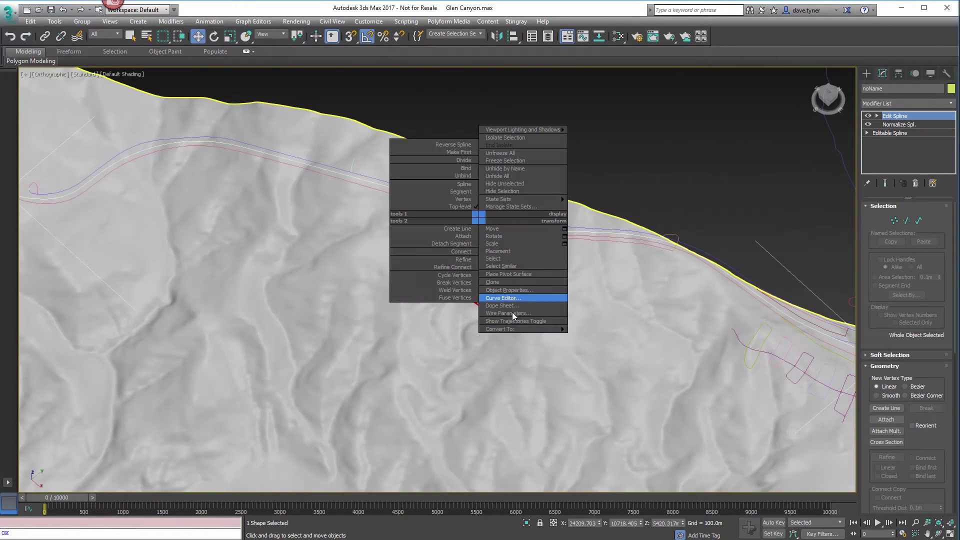
mouse_move(522, 332)
click(607, 337)
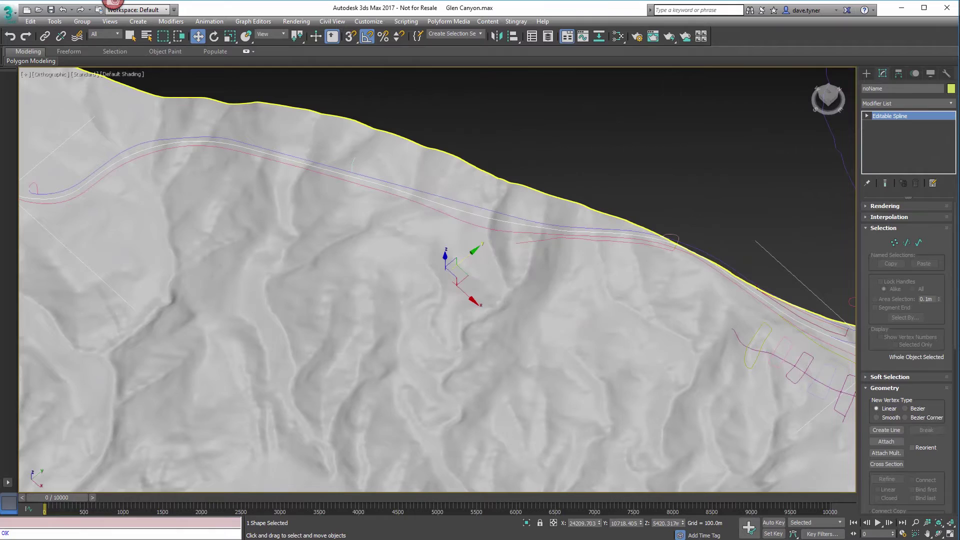
Step: Bring up the MAXScript editor, move it clear of the road, and show the end of the spline ray.ms script
key(alt+Tab)
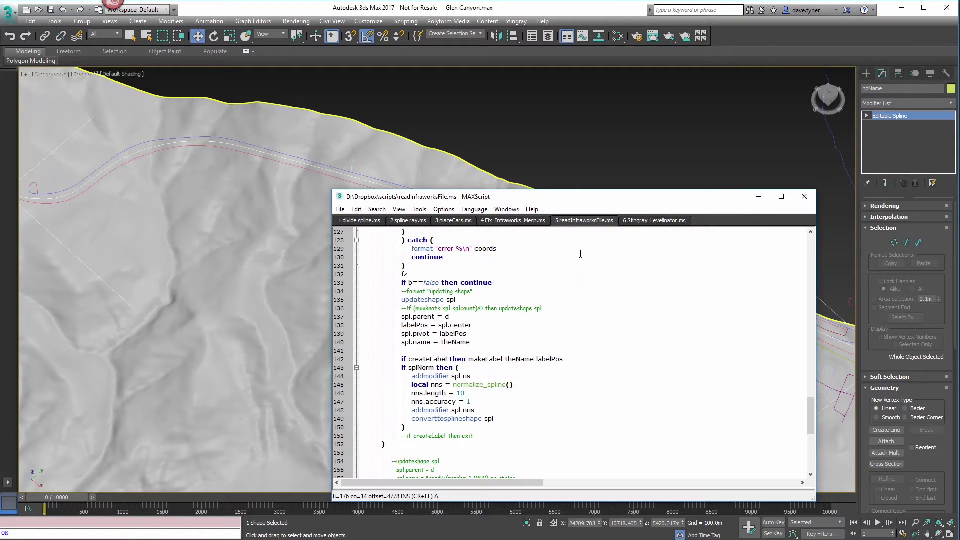
drag(606, 194, 295, 172)
click(101, 195)
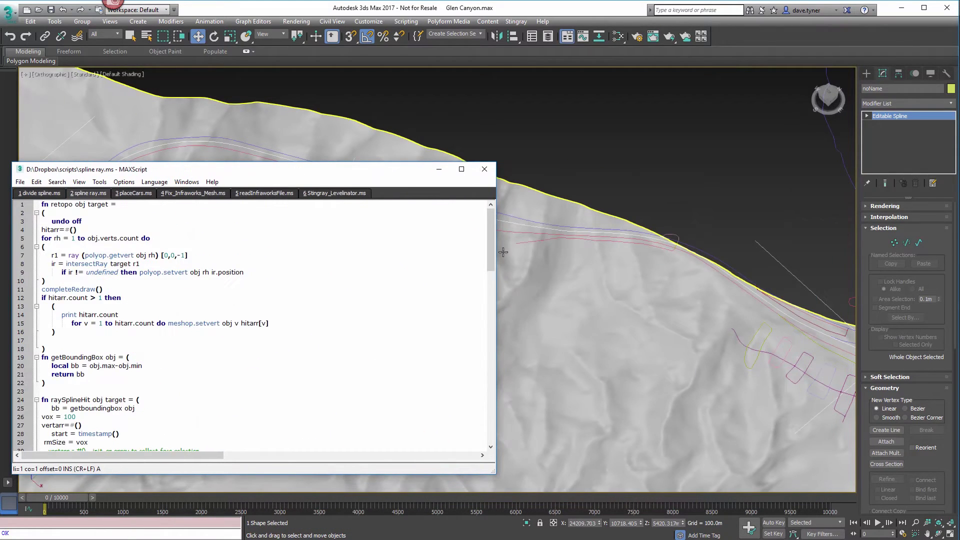
drag(491, 253, 483, 450)
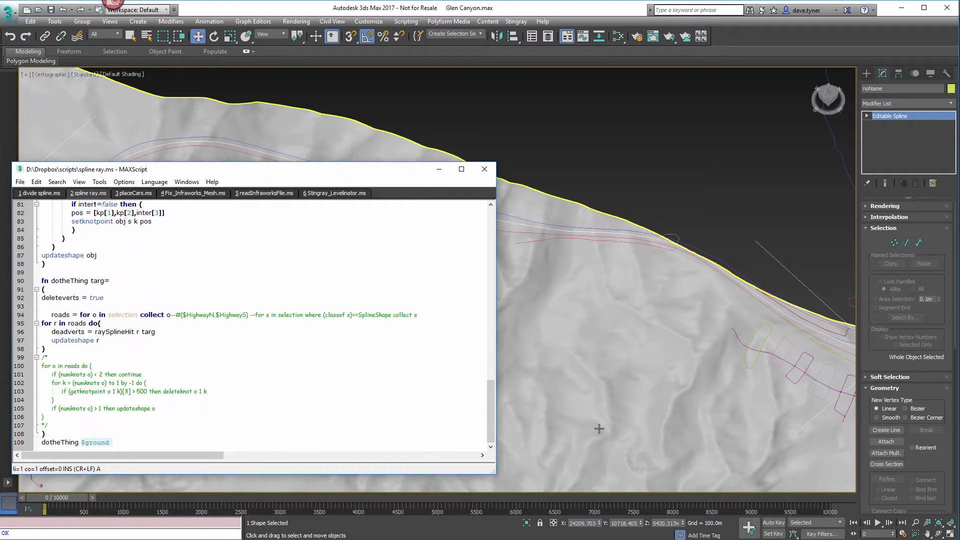
Step: Check the terrain object's name, reselect the highway spline, and evaluate the whole spline ray.ms script against $ground
click(617, 407)
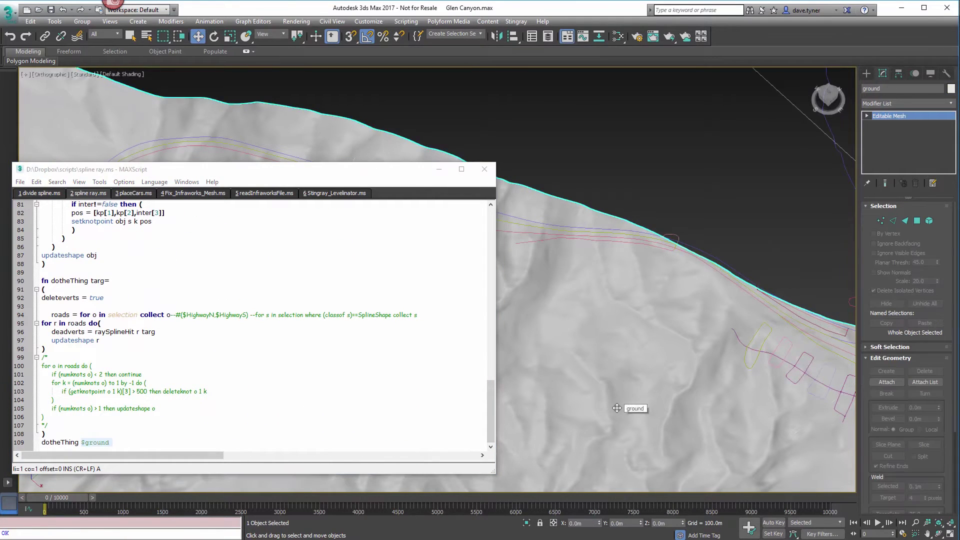
click(602, 244)
click(145, 425)
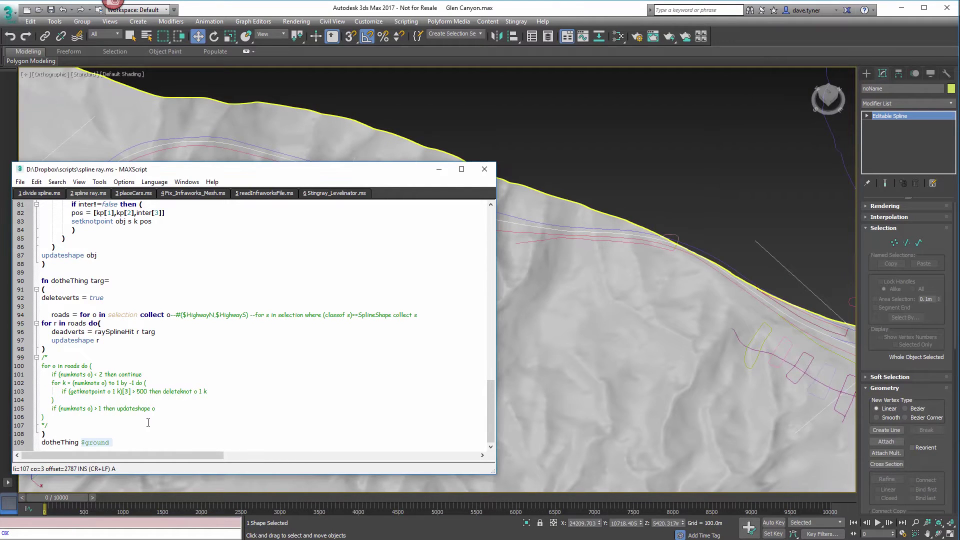
click(99, 182)
click(112, 193)
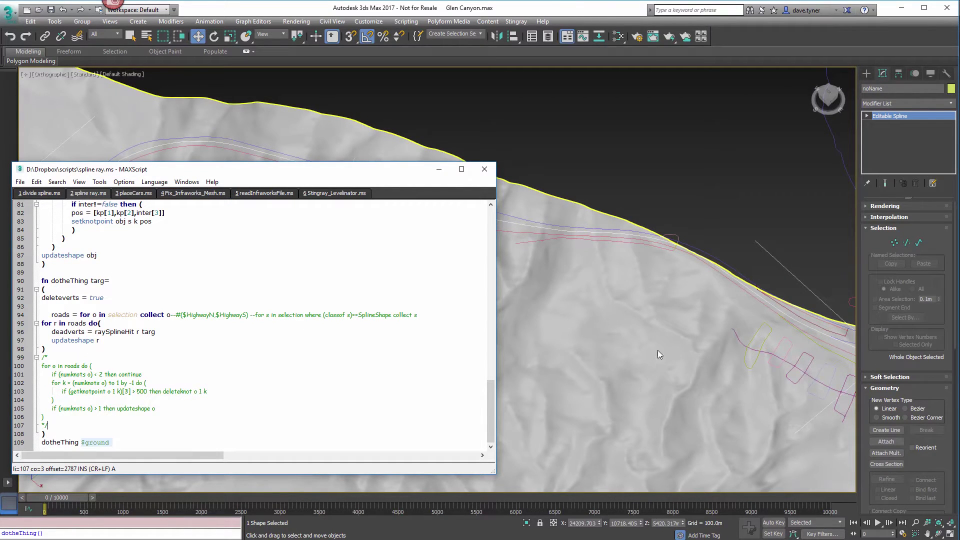
Step: Enable viewport rendering for the projected road spline and set its radial thickness to 3.41 m
scroll(670, 345, down, 4)
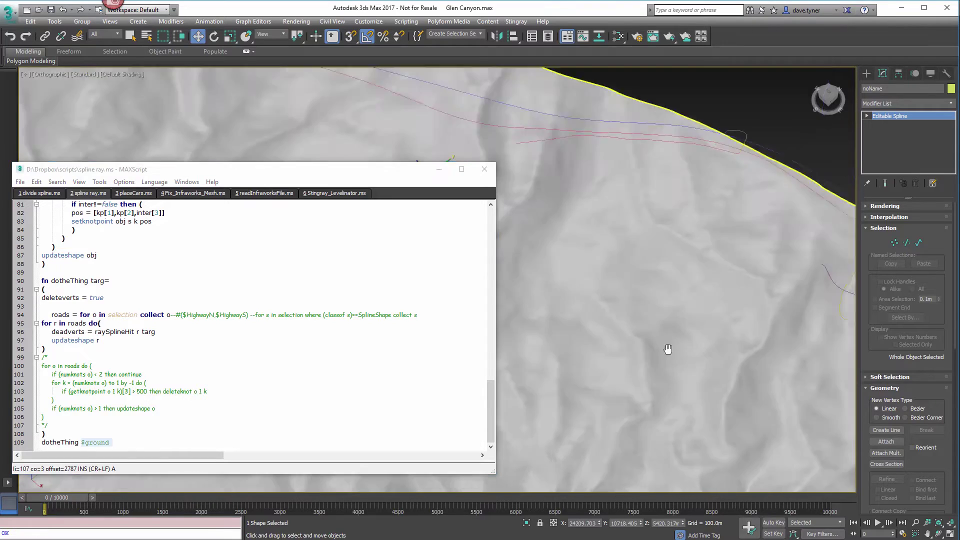
alt+middle_drag(691, 354, 645, 345)
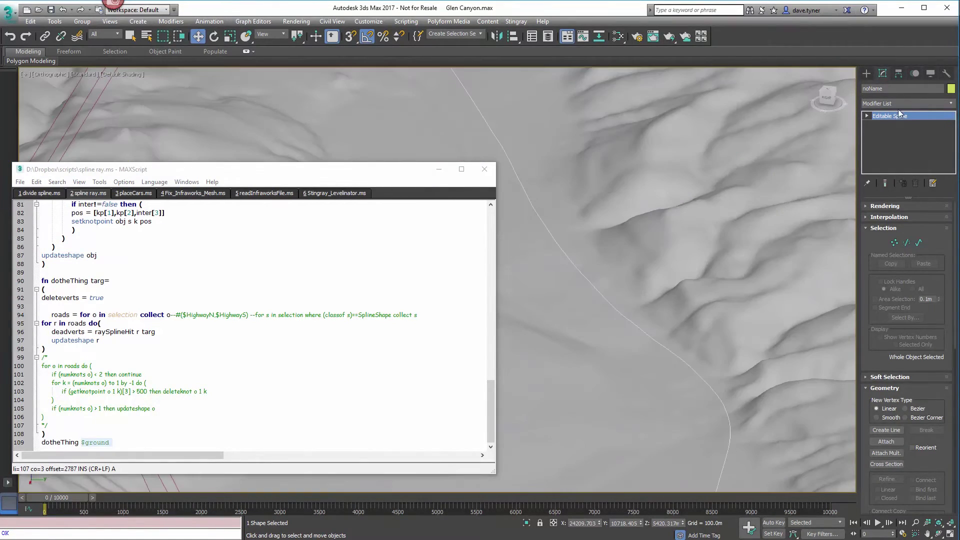
click(884, 206)
click(906, 223)
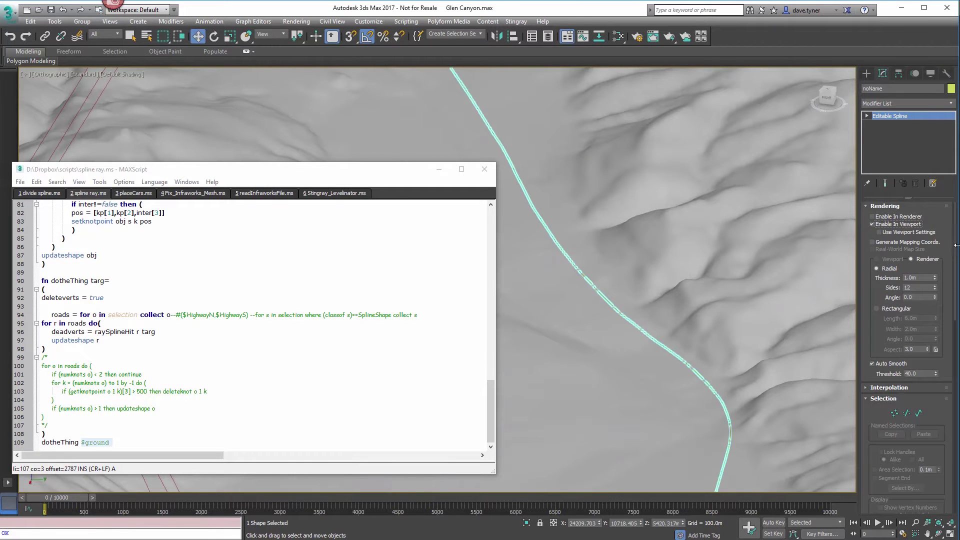
drag(934, 278, 914, 155)
Step: Examine how the thickened road spline follows the terrain surface, and put the MAXScript editor away
scroll(632, 294, down, 3)
alt+middle_drag(632, 294, 598, 295)
scroll(598, 296, up, 4)
scroll(713, 405, down, 4)
key(ctrl+d)
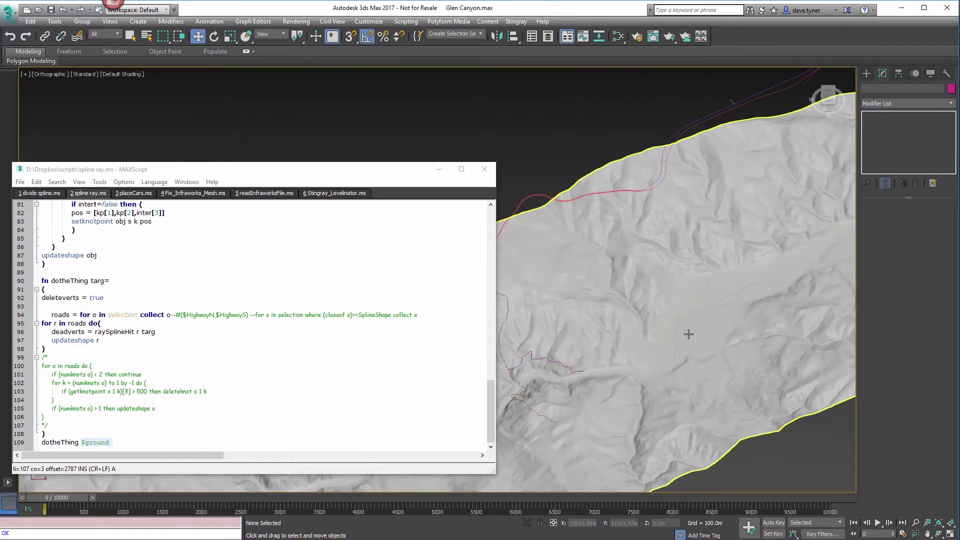
scroll(688, 334, up, 5)
click(599, 372)
alt+middle_drag(599, 372, 692, 279)
click(440, 170)
Step: In the Top view, select the five consecutive spline segments of one highway lane west of the projected road
key(t)
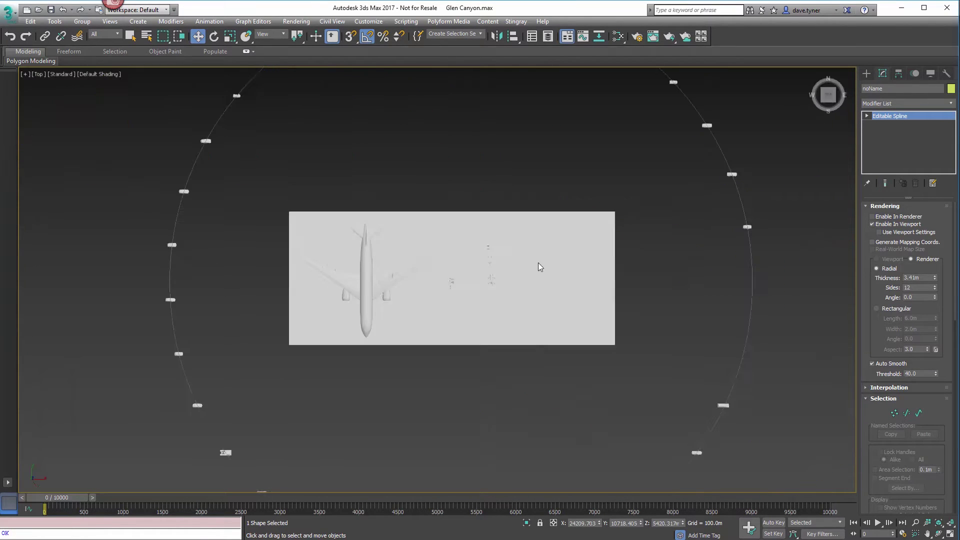
key(z)
middle_drag(410, 295, 727, 167)
scroll(472, 329, up, 7)
middle_drag(472, 329, 850, 197)
click(581, 226)
ctrl+click(550, 231)
scroll(632, 220, down, 2)
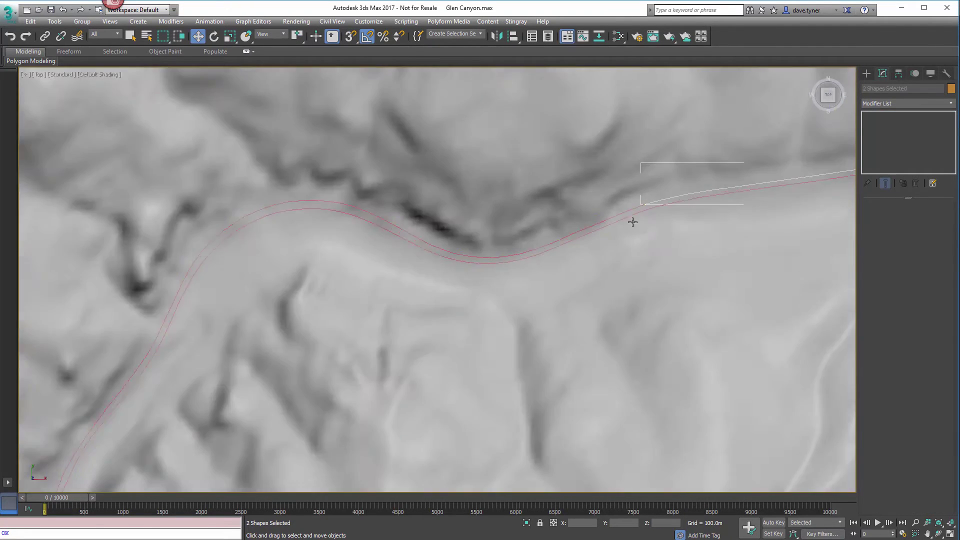
scroll(632, 220, up, 5)
ctrl+click(627, 190)
scroll(627, 190, down, 5)
scroll(476, 263, up, 6)
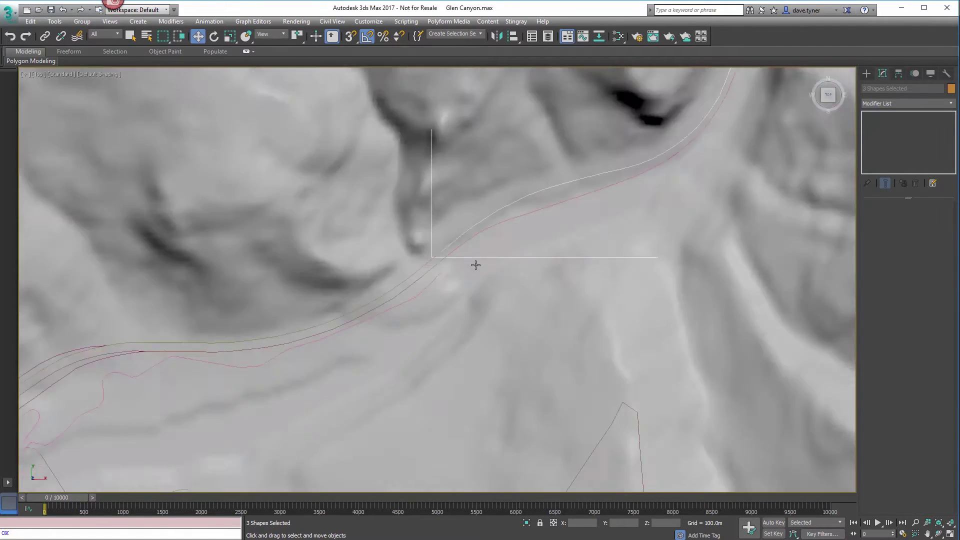
ctrl+click(344, 287)
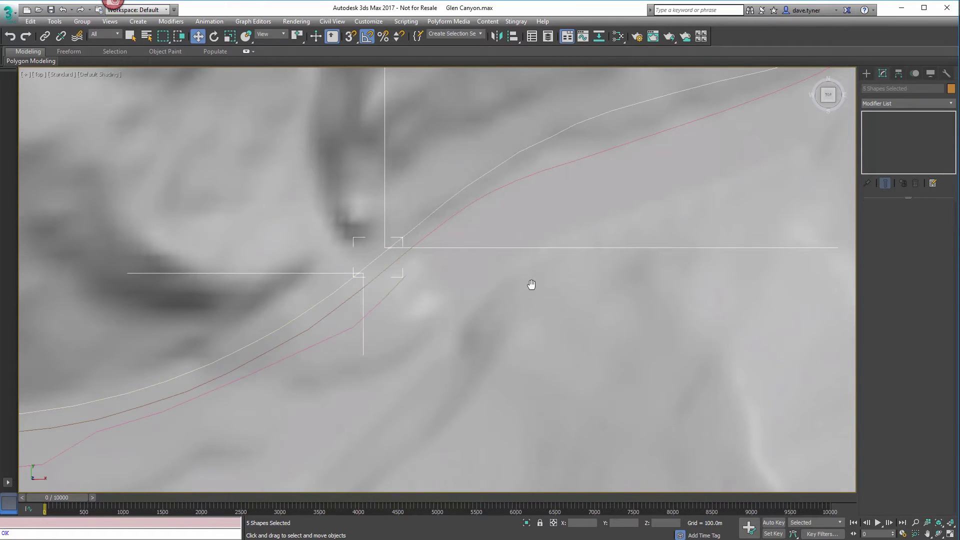
Step: Isolate the selected highway segments from the terrain and the other roads
scroll(531, 283, down, 8)
alt+middle_drag(645, 293, 559, 238)
right_click(556, 241)
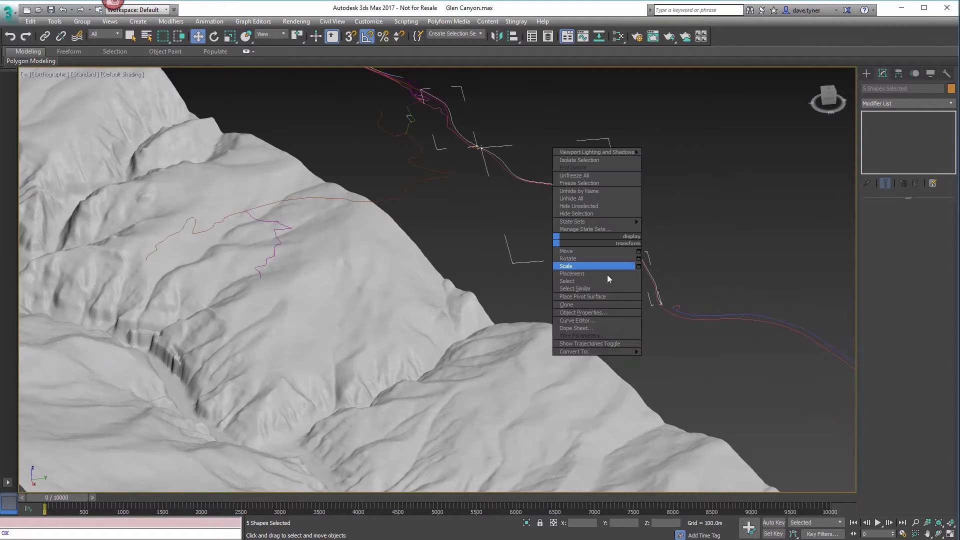
click(579, 160)
Step: Attach the other four isolated highway segments to the southernmost segment so they form one editable spline
click(611, 449)
click(639, 450)
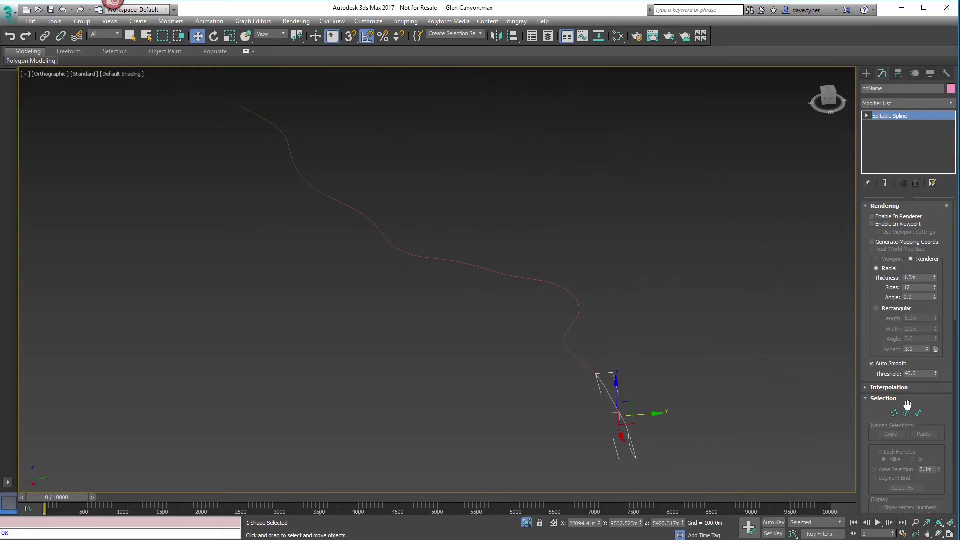
scroll(895, 300, down, 8)
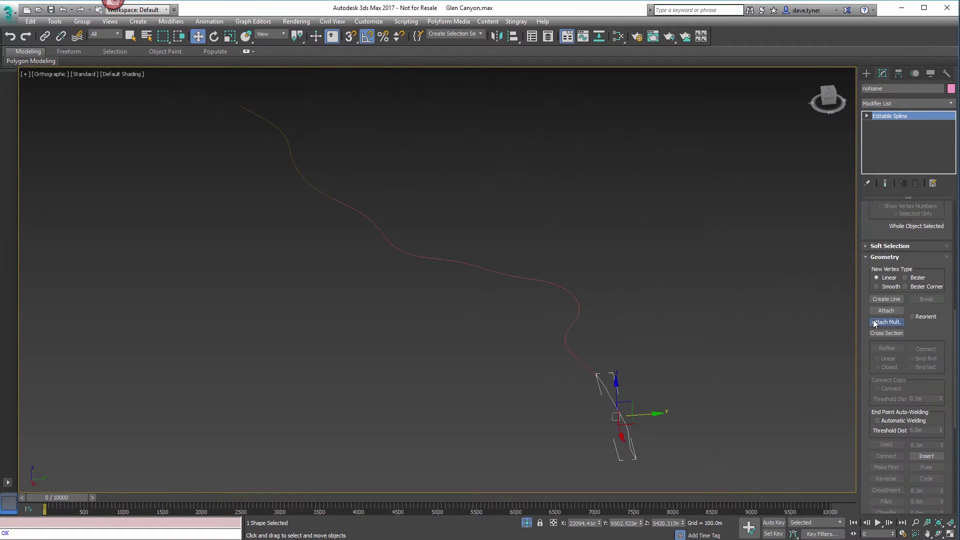
click(886, 322)
drag(131, 154, 134, 184)
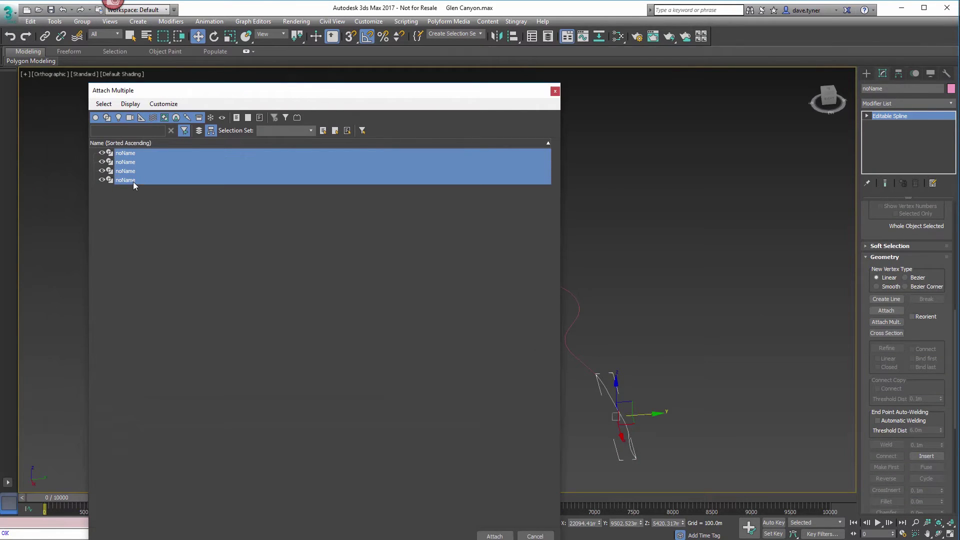
click(493, 535)
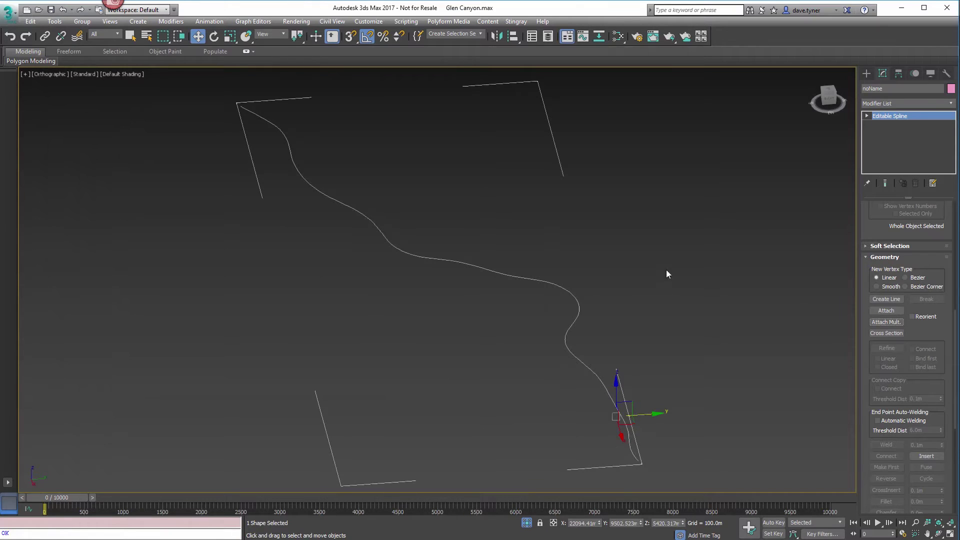
Step: Weld all vertices of the combined highway spline with a 0.1 m threshold and check that it selects as one spline
key(1)
key(ctrl+a)
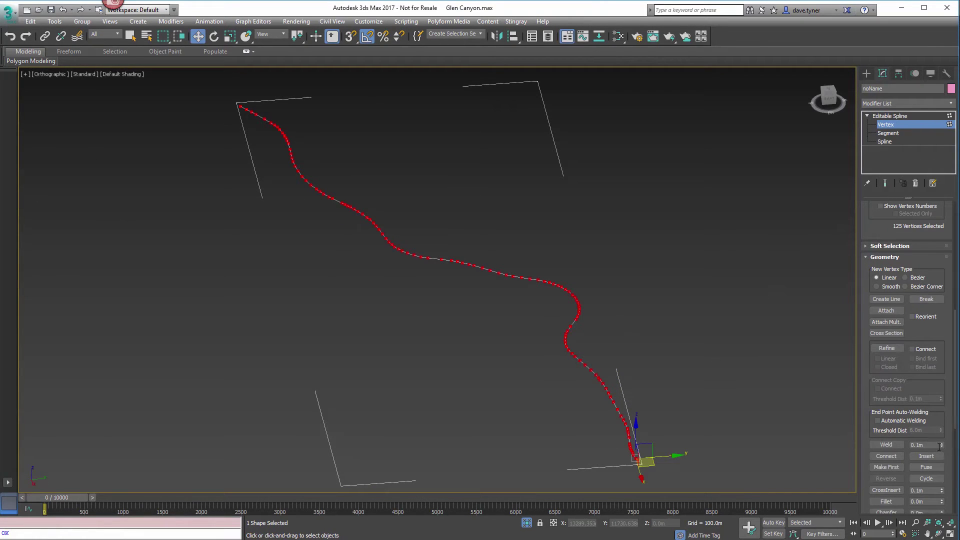
click(885, 445)
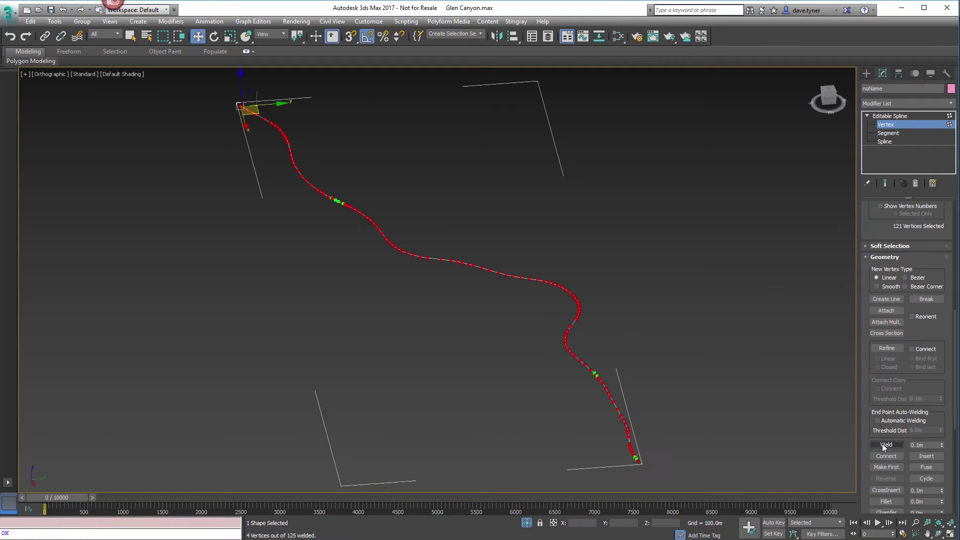
click(885, 141)
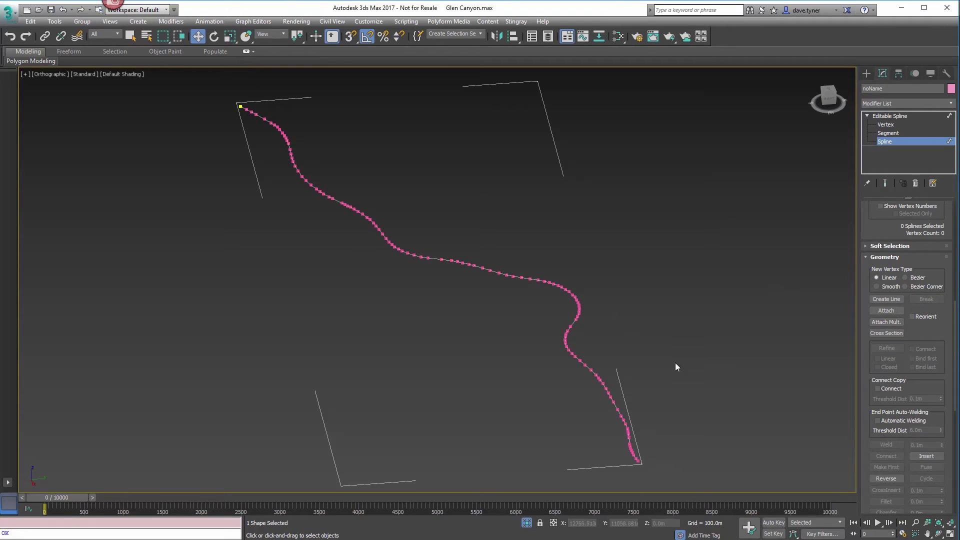
click(750, 336)
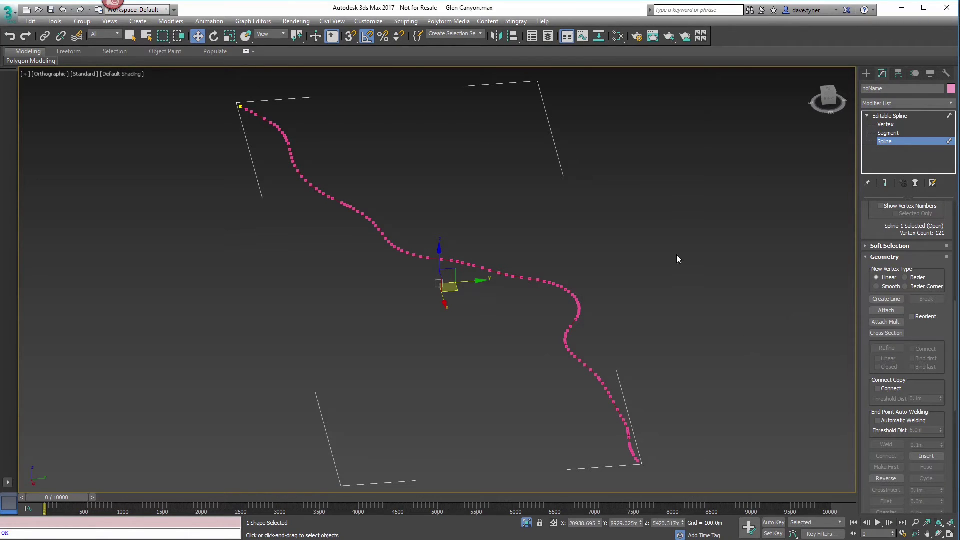
click(894, 142)
Step: Apply the Normalize Spline modifier to the welded highway spline and convert the result to an editable spline
click(907, 103)
scroll(907, 250, down, 10)
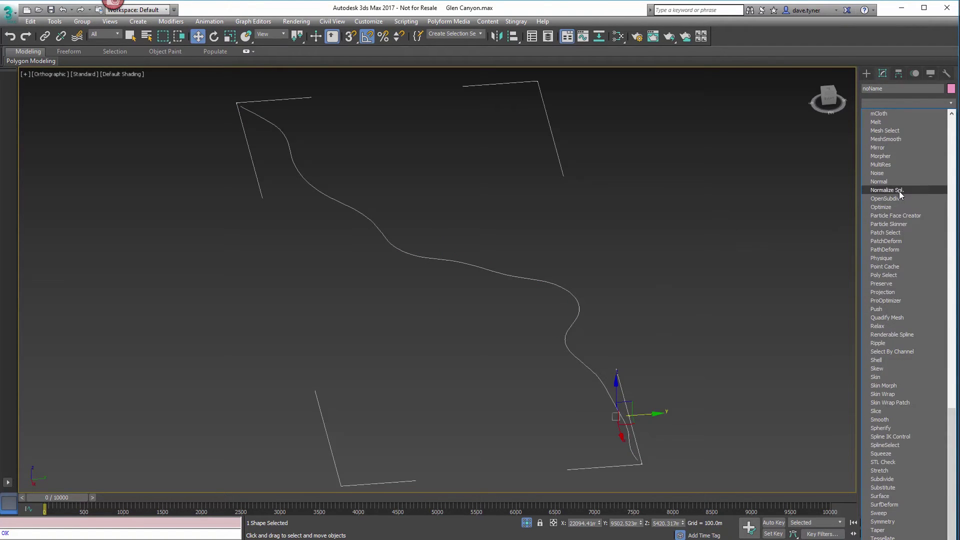
click(887, 190)
right_click(575, 305)
click(685, 412)
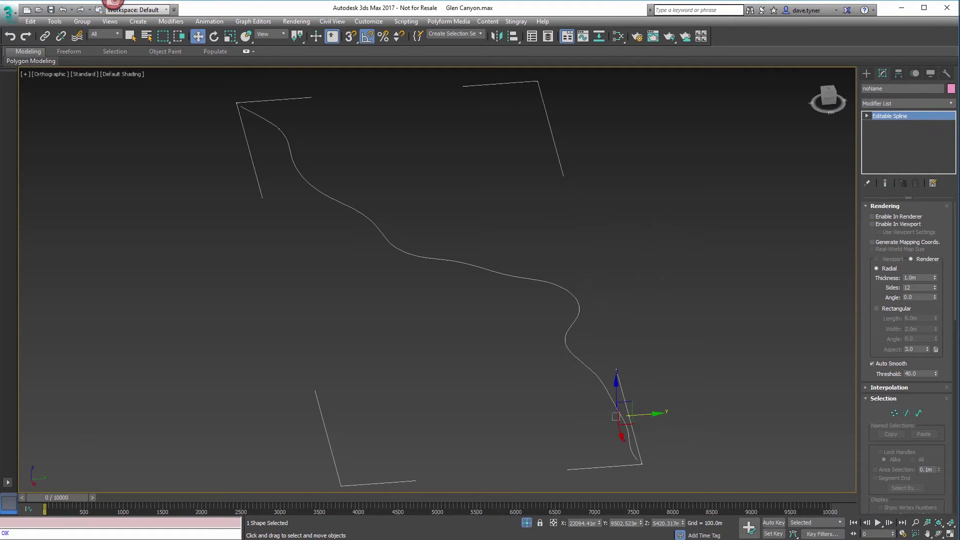
Step: Run the spline ray.ms script on the selected highway spline to project it onto the ground, and minimize the script editor
key(alt+Tab)
key(ctrl+e)
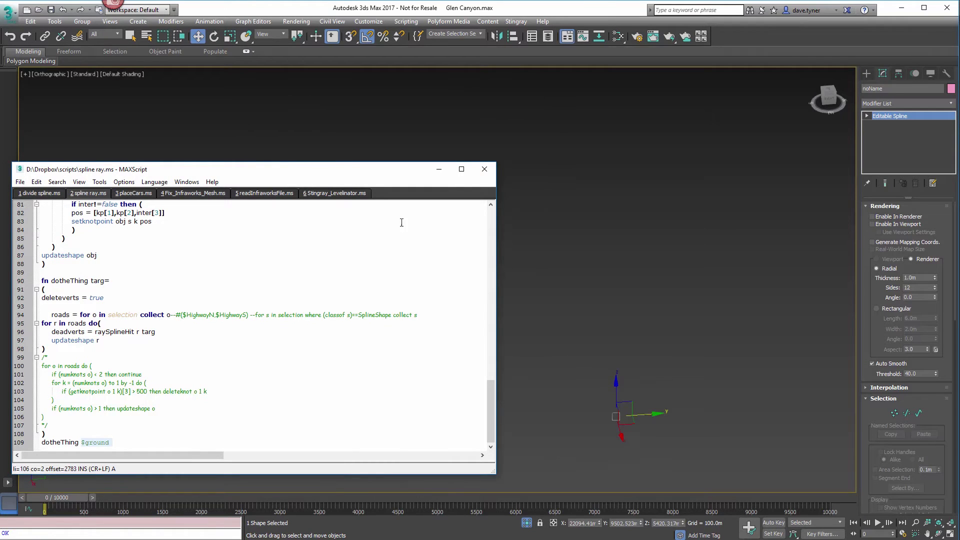
click(439, 169)
Step: Enable viewport rendering for the projected highway spline and end the isolation to bring back the terrain
scroll(439, 317, down, 1)
mouse_move(439, 316)
alt+middle_down()
mouse_move(417, 344)
mouse_move(360, 351)
mouse_move(440, 305)
alt+middle_up()
click(872, 224)
scroll(447, 302, up, 10)
right_click(417, 322)
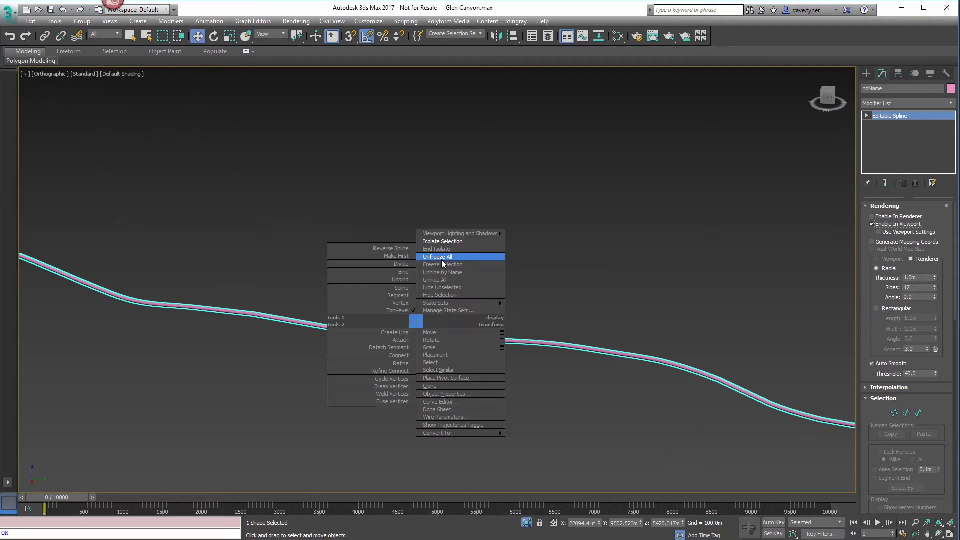
click(442, 248)
Step: Examine up close how the projected highway spline follows the terrain surface
alt+middle_drag(283, 364, 597, 300)
key(z)
scroll(381, 380, up, 8)
middle_drag(314, 334, 453, 180)
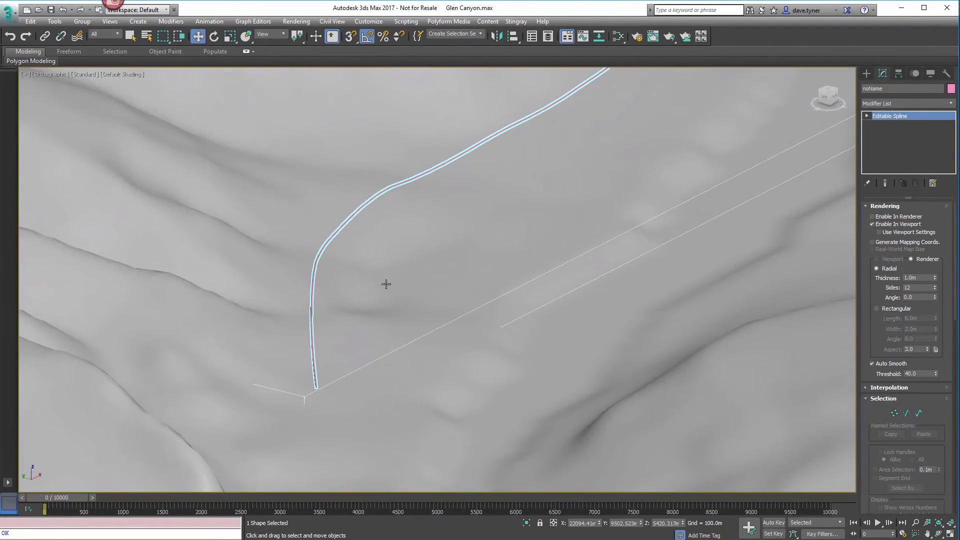
scroll(409, 317, down, 9)
scroll(437, 364, up, 3)
alt+middle_drag(473, 322, 388, 365)
scroll(359, 387, down, 5)
Step: Return to the Top view and survey the remaining imported roads across the whole length of the terrain
key(alt+1)
click(352, 140)
alt+middle_drag(489, 212, 452, 227)
key(shift+z)
key(shift+z)
key(shift+z)
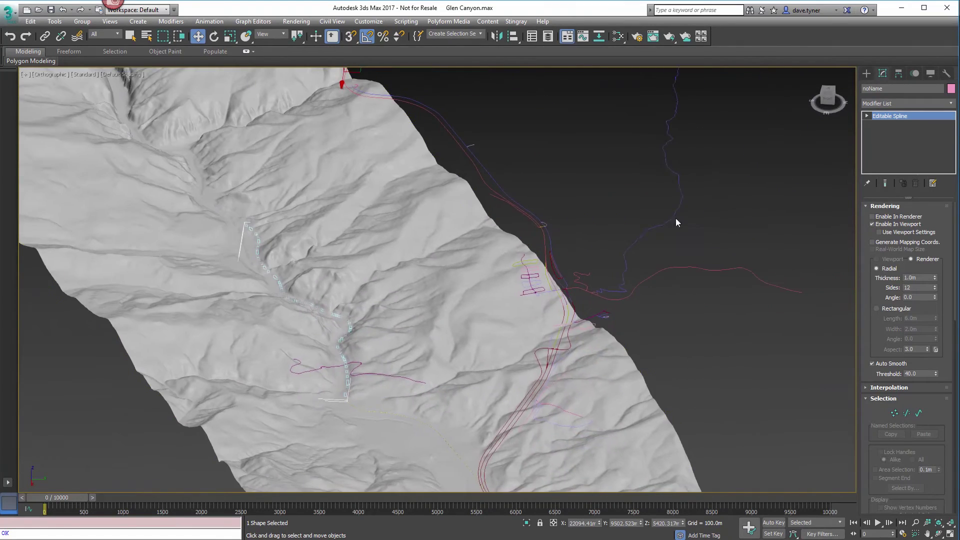
key(shift+z)
key(shift+z)
key(shift+z)
key(shift+z)
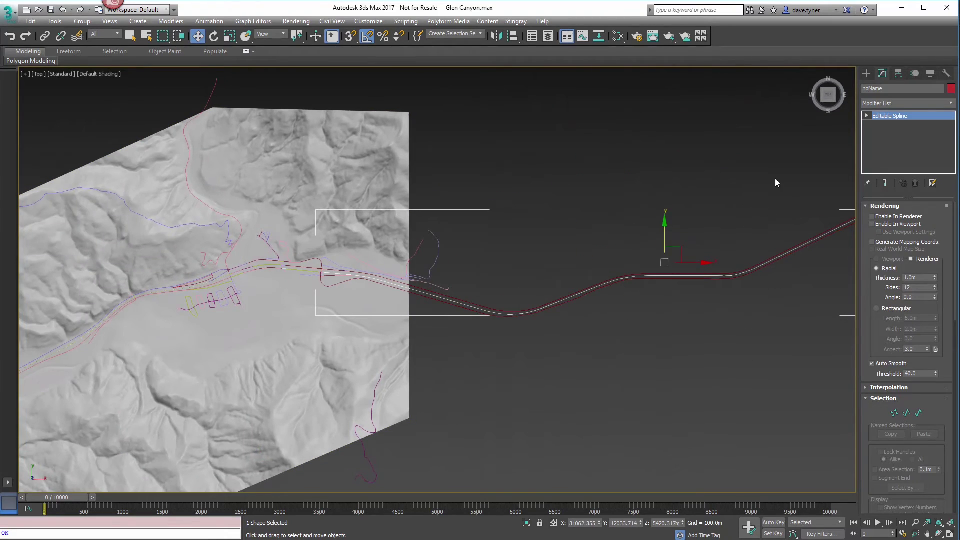
key(shift+z)
middle_drag(248, 314, 662, 165)
middle_drag(82, 356, 625, 209)
scroll(313, 276, up, 10)
scroll(435, 232, down, 6)
middle_drag(259, 232, 694, 164)
middle_drag(293, 403, 513, 274)
scroll(514, 273, down, 6)
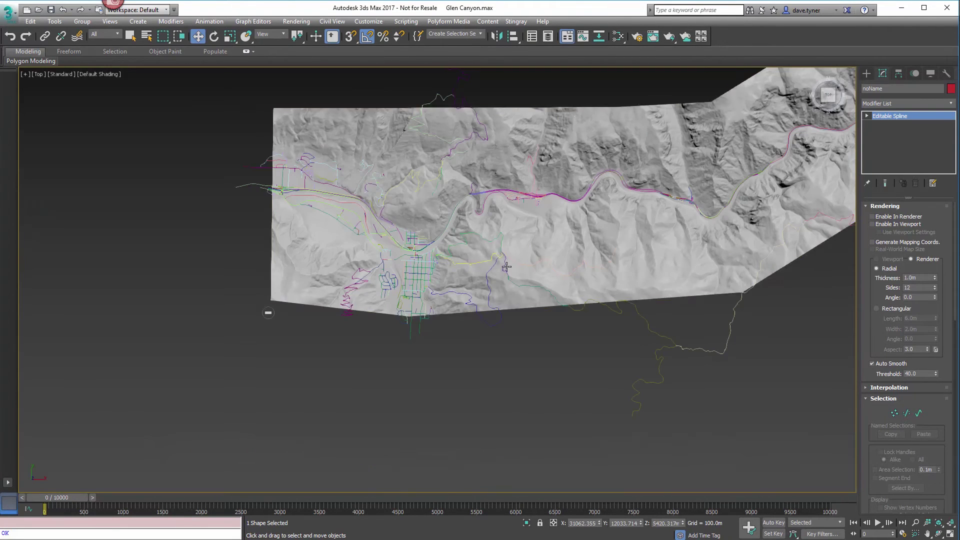
Step: Hide the untextured layer, show the 0 (default) layer with the textured terrain, and close the Layer Explorer
click(548, 36)
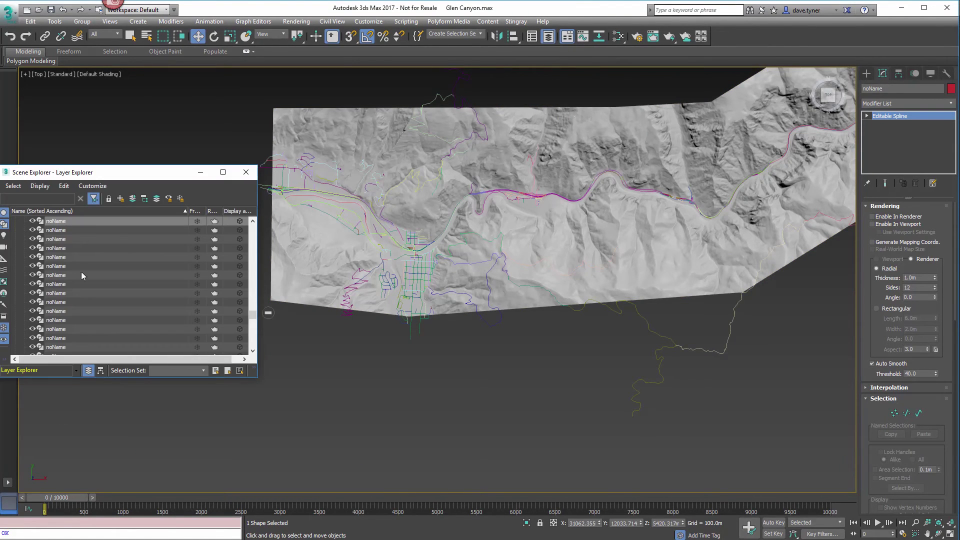
drag(252, 315, 252, 226)
click(16, 266)
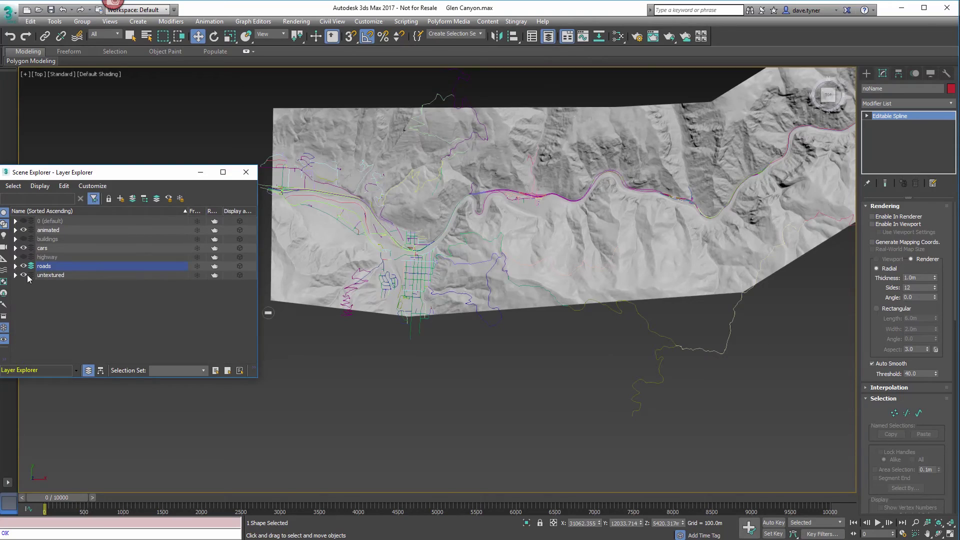
click(24, 274)
drag(252, 322, 260, 215)
click(15, 266)
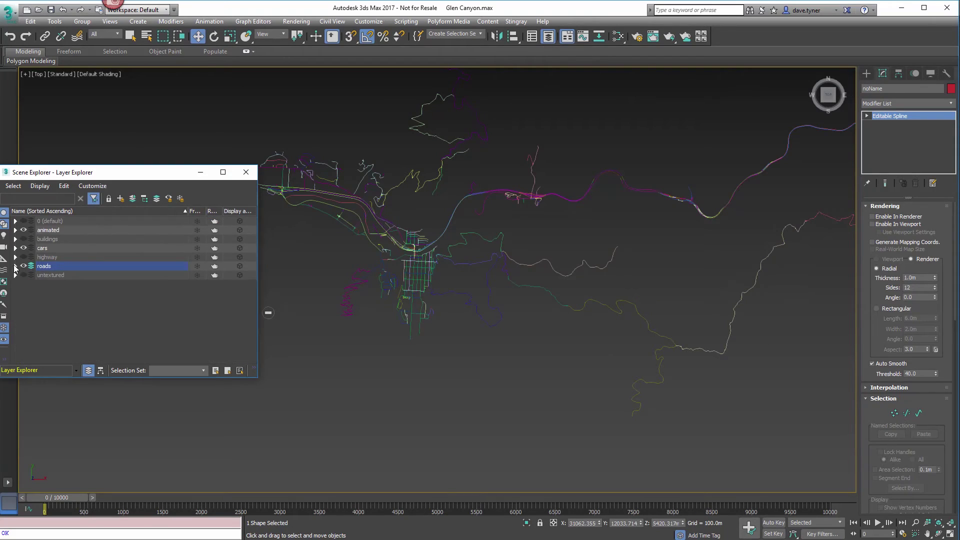
click(23, 221)
scroll(442, 226, up, 6)
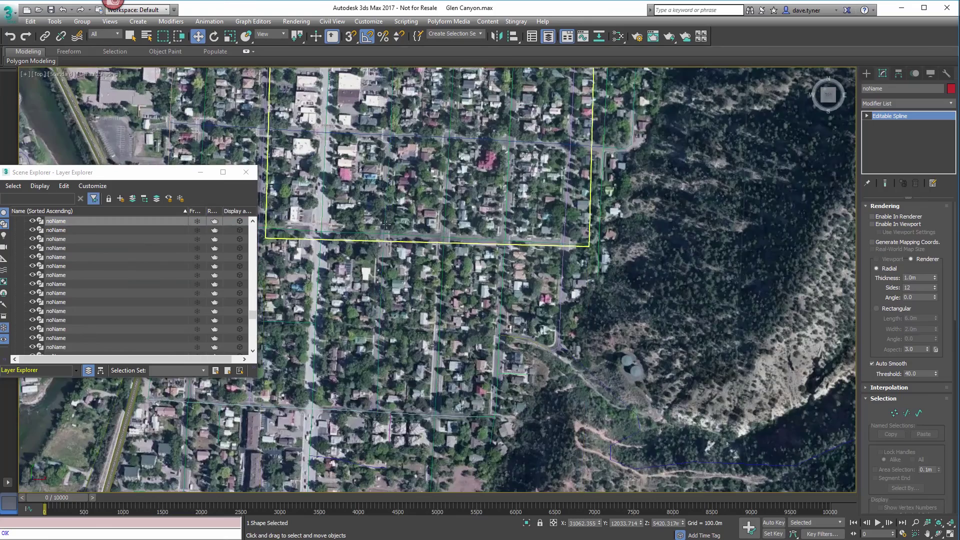
scroll(460, 217, down, 8)
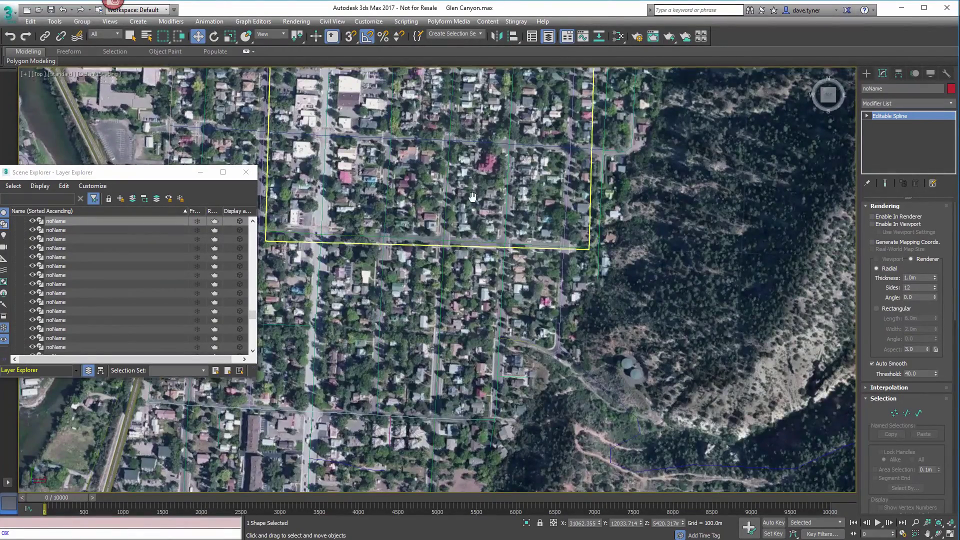
middle_drag(398, 270, 402, 419)
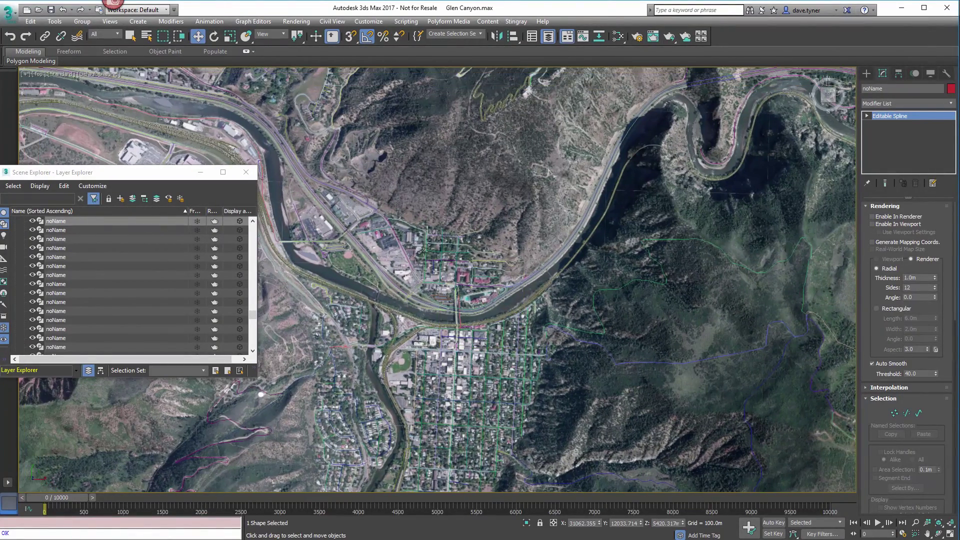
click(245, 172)
Step: In the Front view, select all the road shapes floating above the terrain and delete them
alt+middle_drag(705, 275, 554, 199)
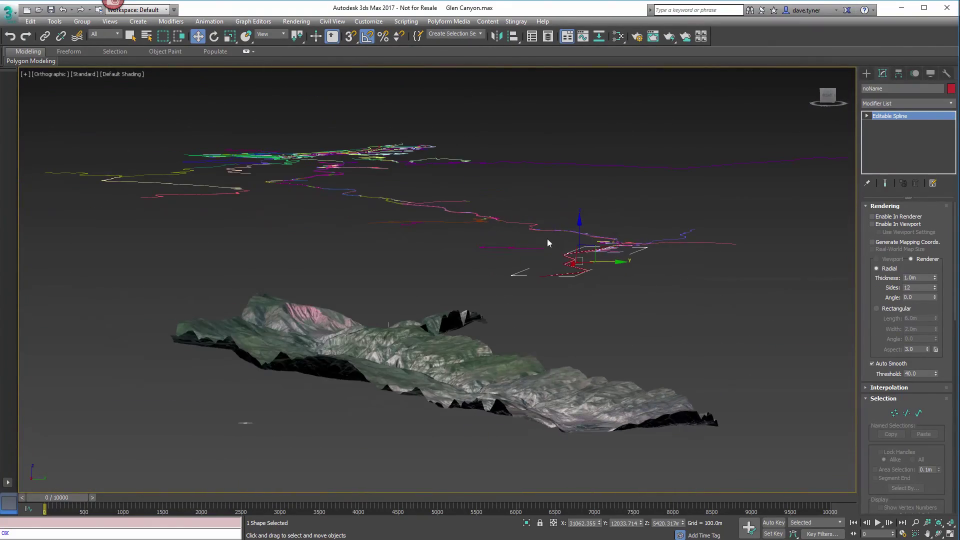
key(f)
middle_drag(521, 231, 525, 243)
scroll(525, 243, down, 8)
drag(348, 219, 365, 227)
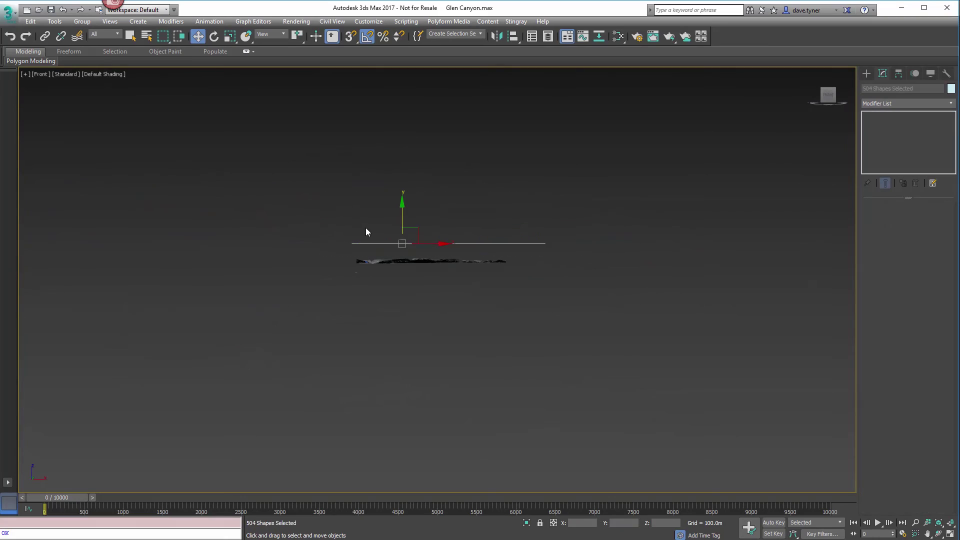
click(366, 229)
Step: Delete the remaining road spline lying on the highway beside the river
alt+middle_drag(474, 185, 466, 295)
scroll(466, 295, up, 10)
scroll(567, 368, up, 5)
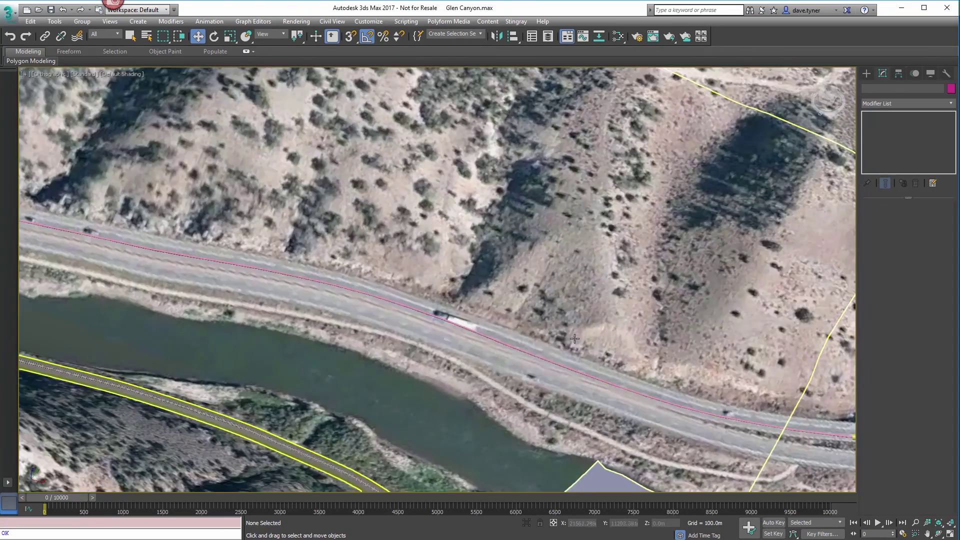
click(567, 370)
click(555, 363)
middle_drag(753, 377, 587, 365)
key(Delete)
Step: Show the highway layer over the textured terrain and put the Layer Explorer away
scroll(458, 369, down, 10)
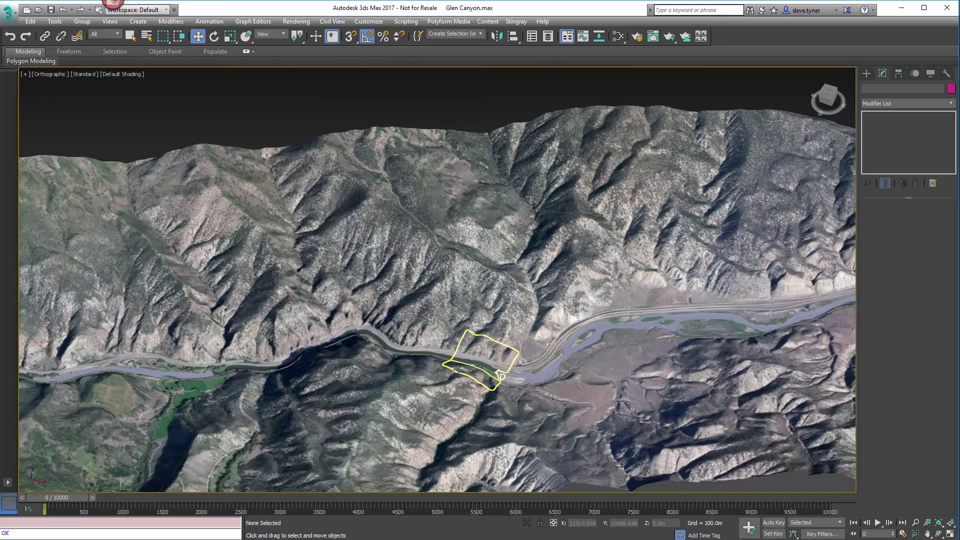
click(548, 36)
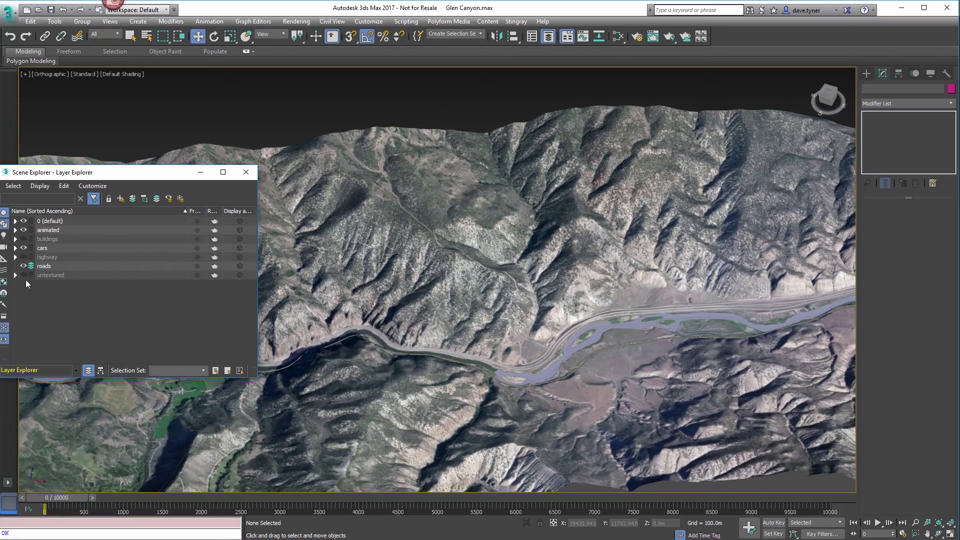
click(24, 257)
click(201, 173)
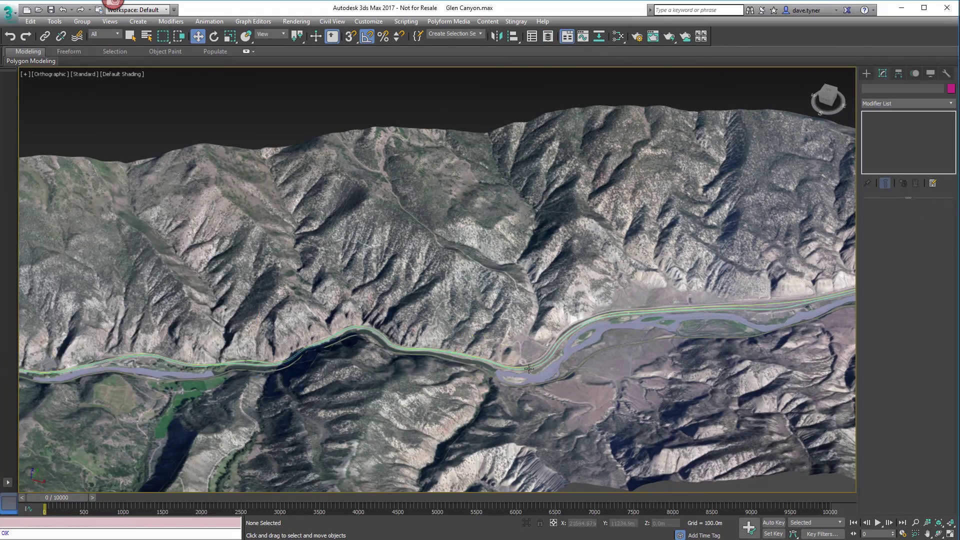